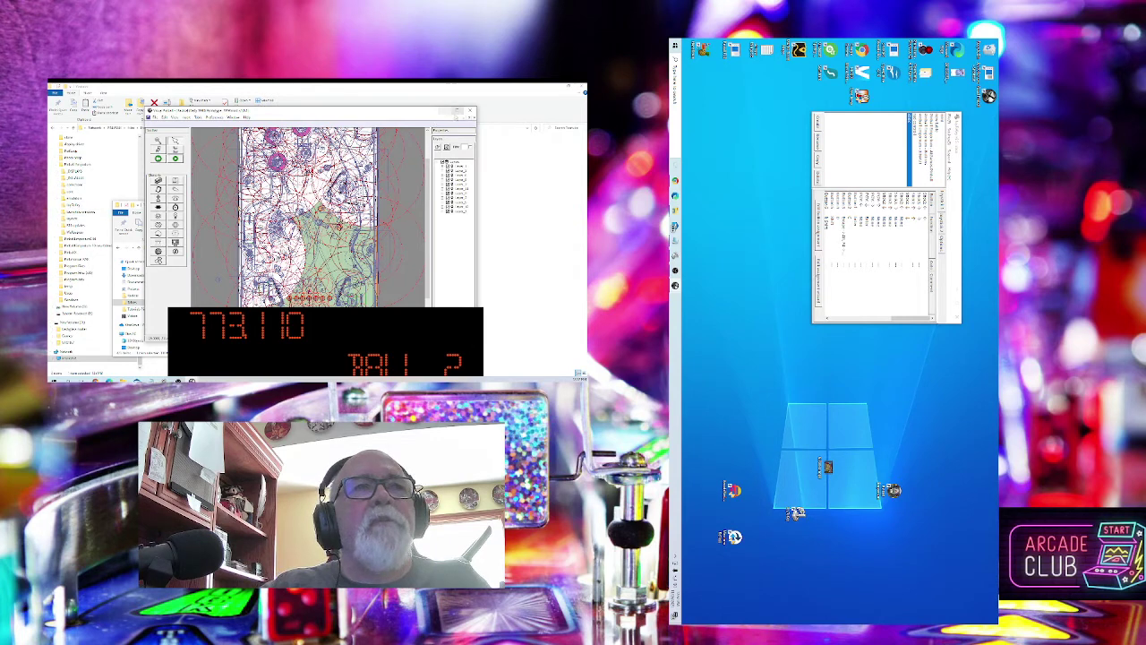
Close the open Radical table, the Visual Pinball editor and the smaller tables folder window.
{"action": "left_click", "coordinate": [468, 111]}
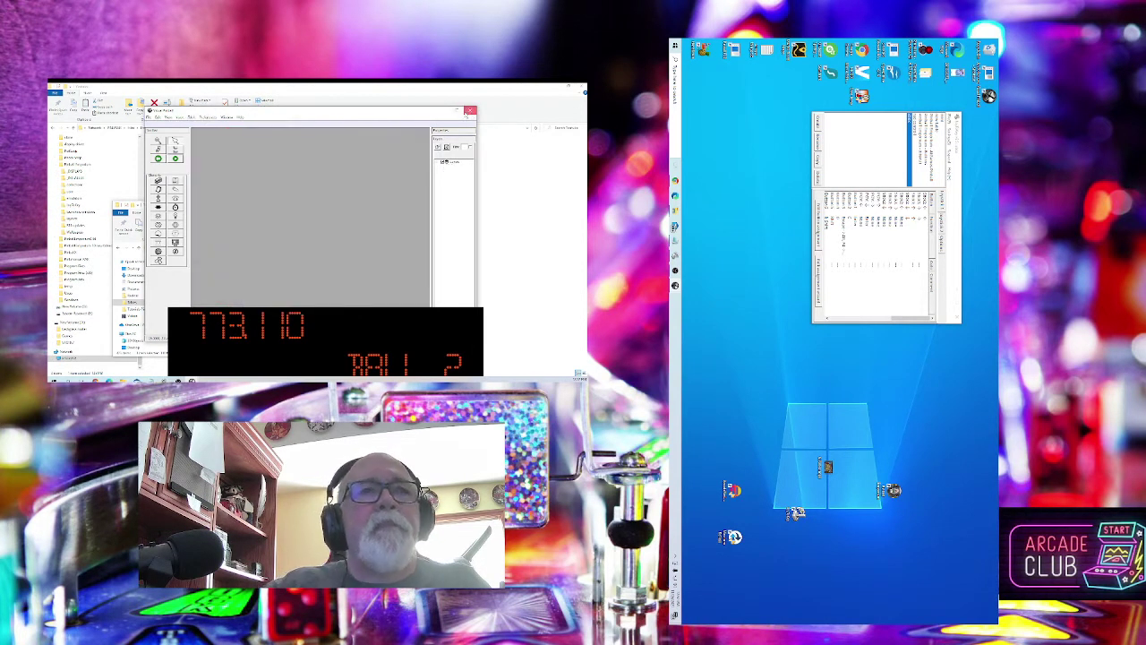
{"action": "left_click", "coordinate": [468, 111]}
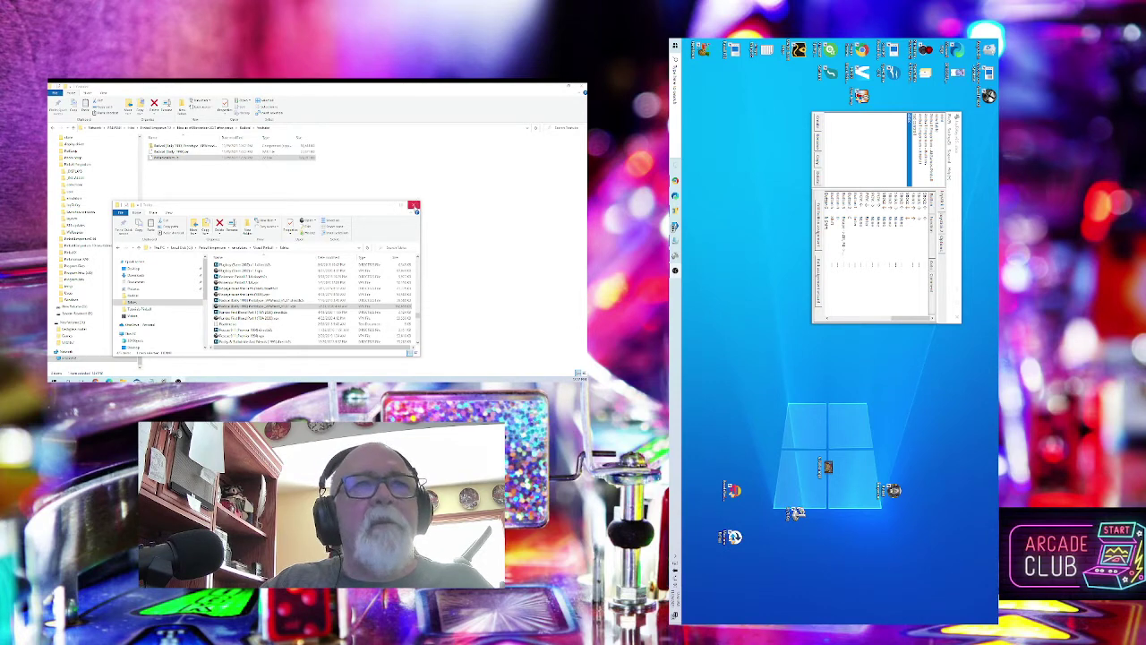
{"action": "left_click", "coordinate": [414, 208]}
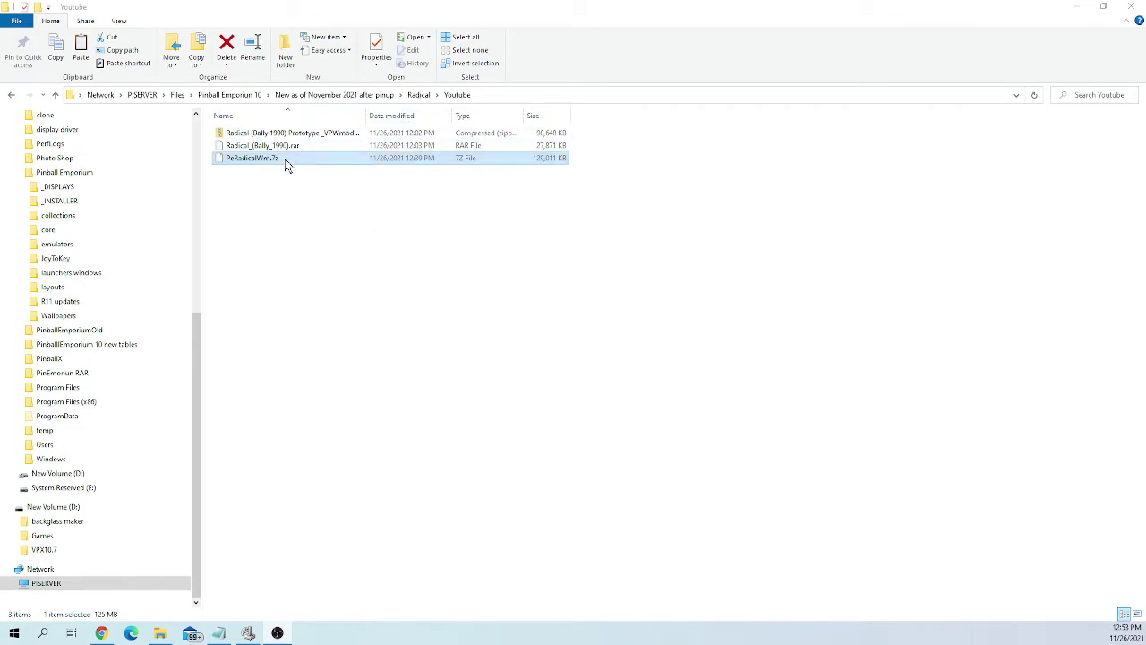
Extract PeRadicalWm.7z directly into the current Youtube folder with 7-Zip.
{"action": "mouse_move", "coordinate": [285, 158]}
{"action": "left_mouse_down"}
{"action": "mouse_move", "coordinate": [281, 146]}
{"action": "mouse_move", "coordinate": [290, 154]}
{"action": "left_mouse_up"}
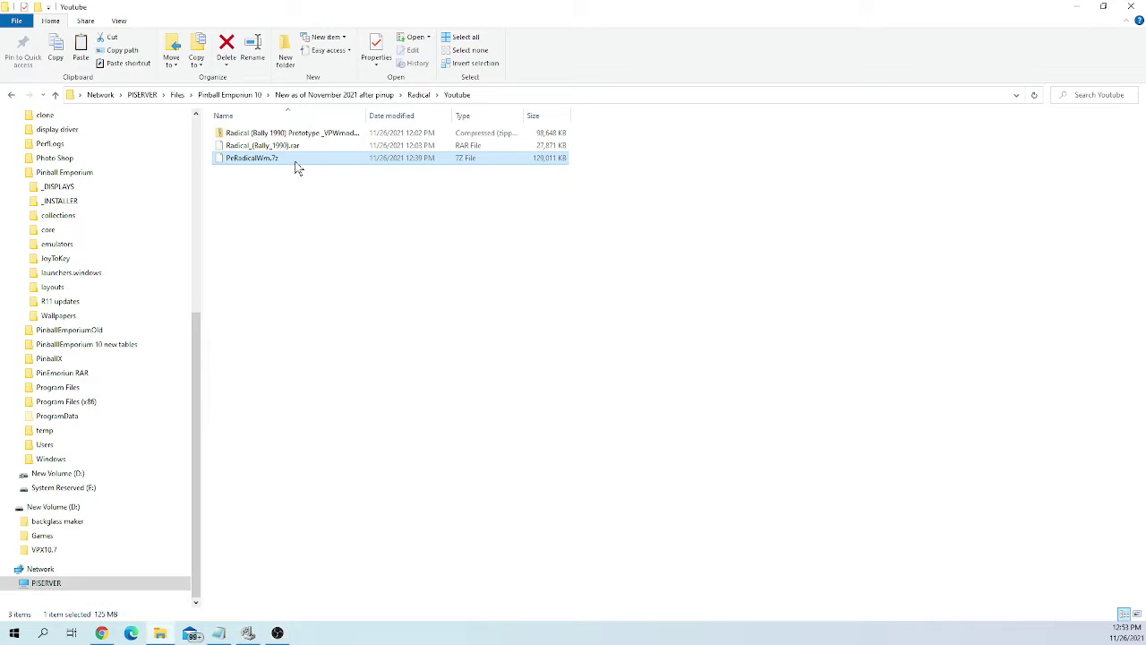
{"action": "right_click", "coordinate": [297, 168]}
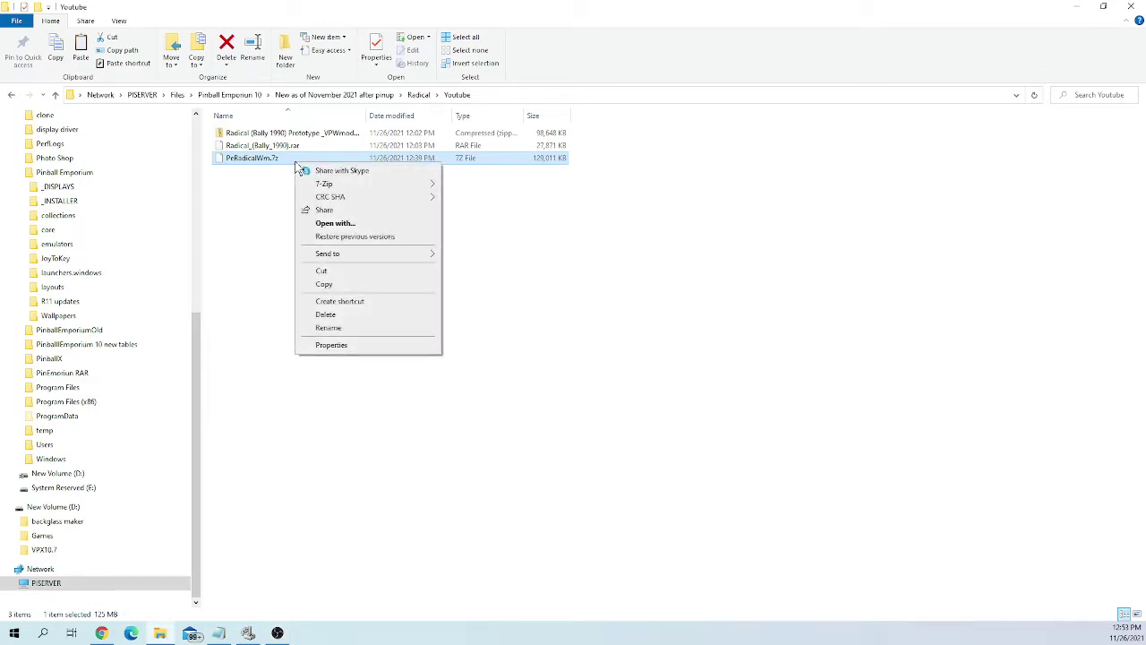
{"action": "mouse_move", "coordinate": [310, 186]}
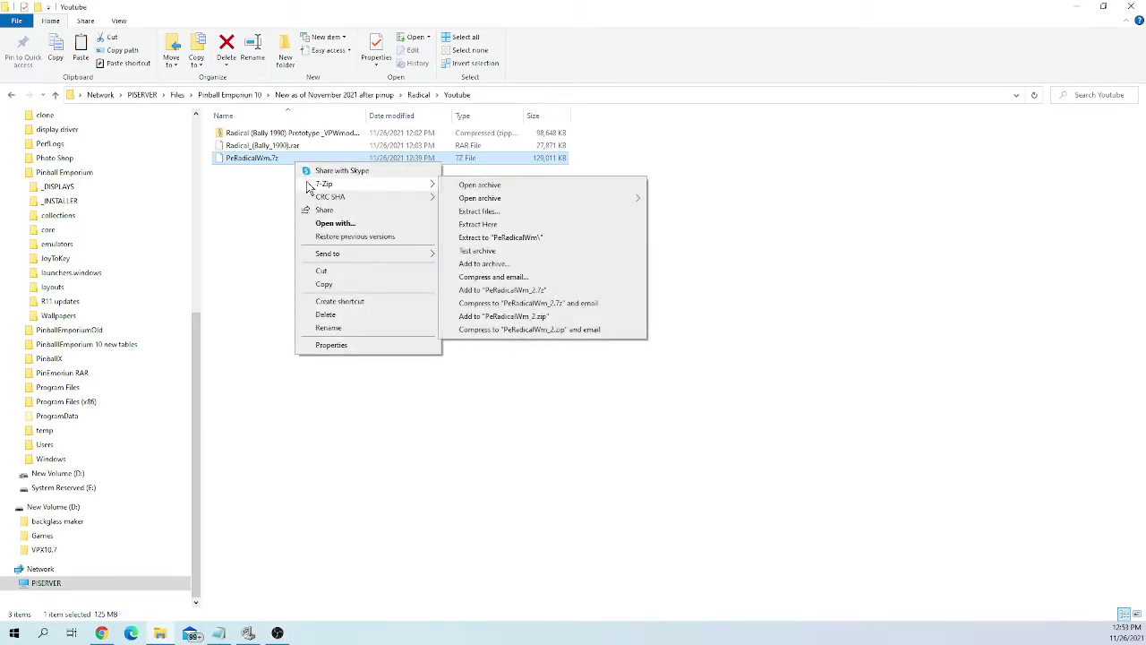
{"action": "left_click", "coordinate": [483, 225]}
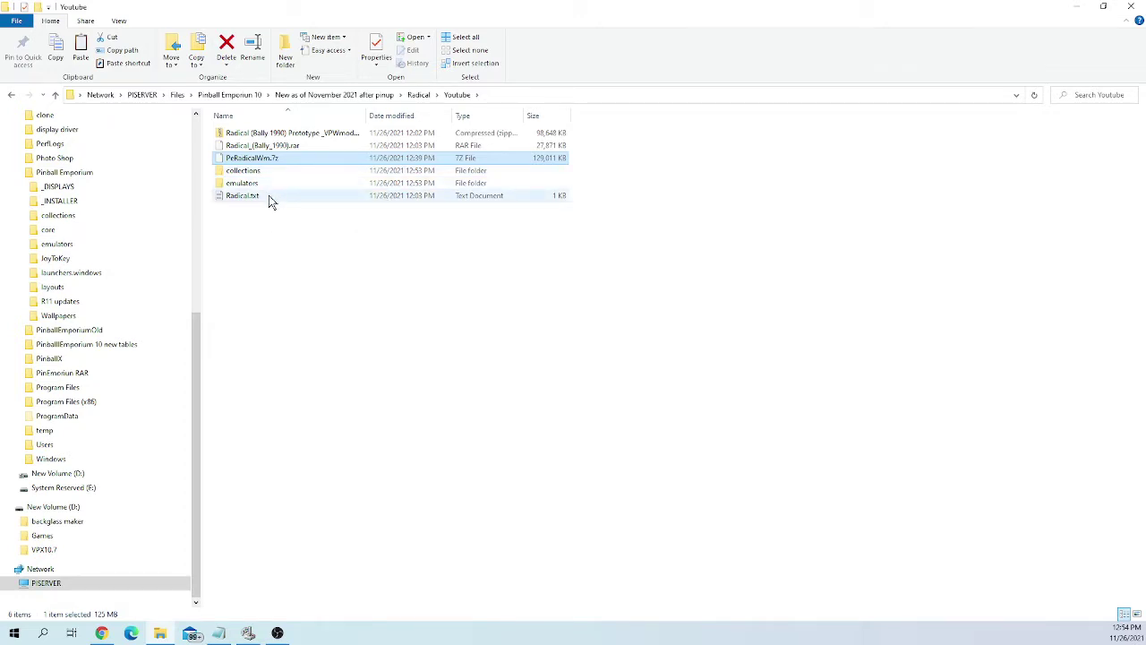
Open Radical.txt and copy the full table link.
{"action": "double_click", "coordinate": [269, 195]}
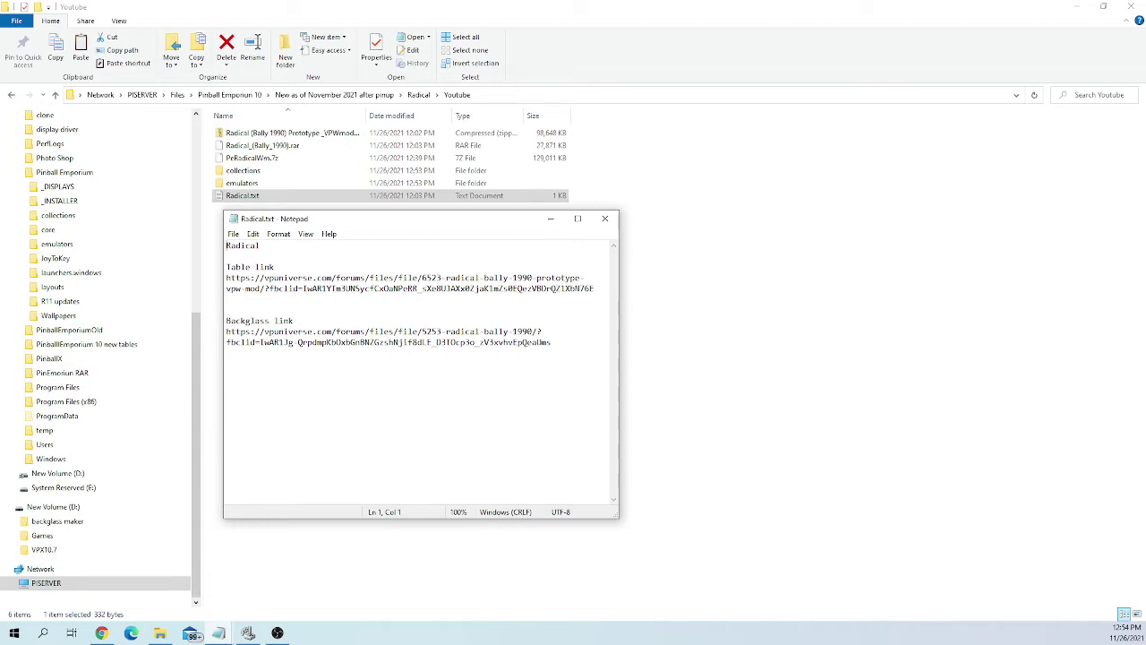
{"action": "left_click_drag", "start_coordinate": [225, 278], "coordinate": [595, 288]}
{"action": "right_click", "coordinate": [524, 279]}
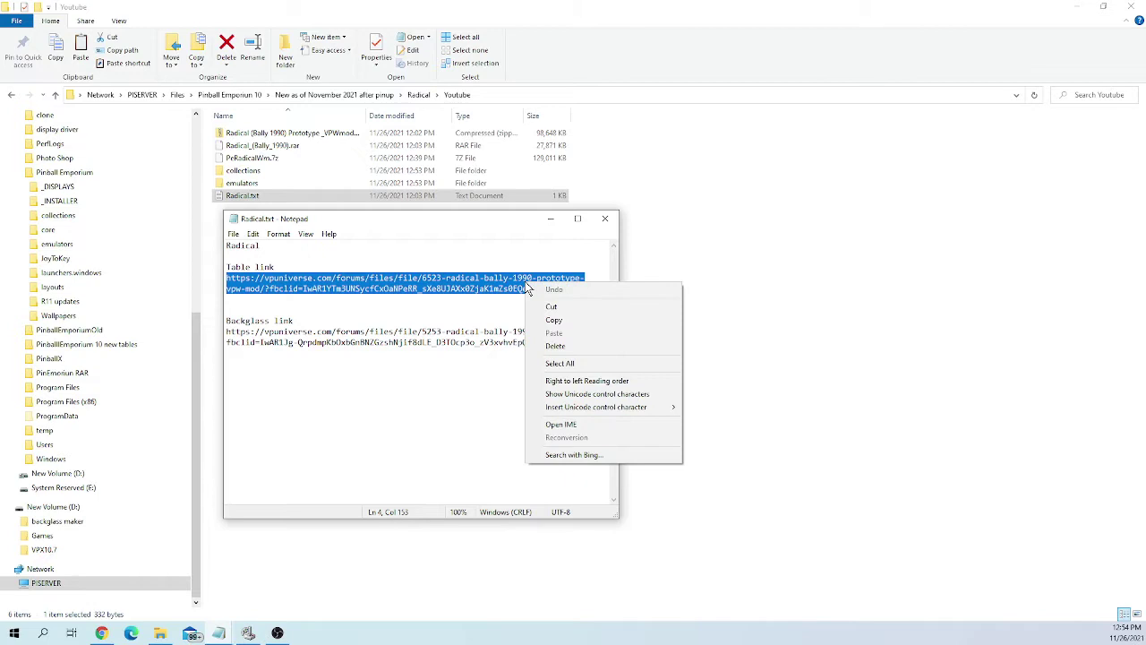
{"action": "left_click", "coordinate": [553, 319]}
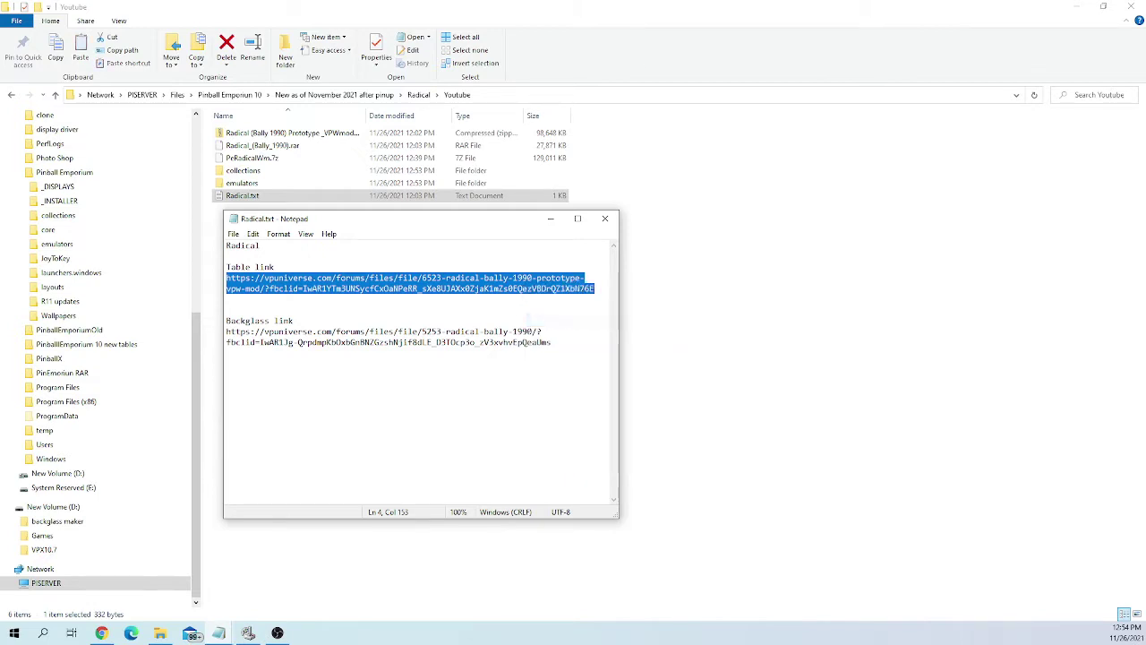
Copy the full backglass link from Radical.txt and close the text file.
{"action": "left_click", "coordinate": [552, 342]}
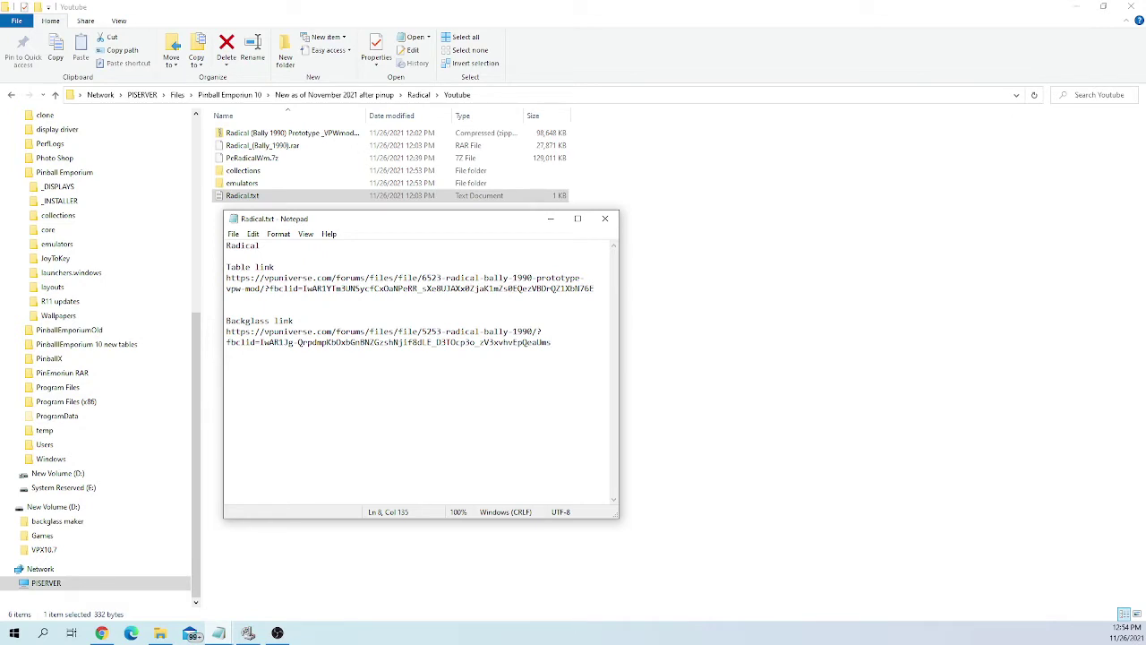
{"action": "left_click_drag", "start_coordinate": [226, 331], "coordinate": [552, 342]}
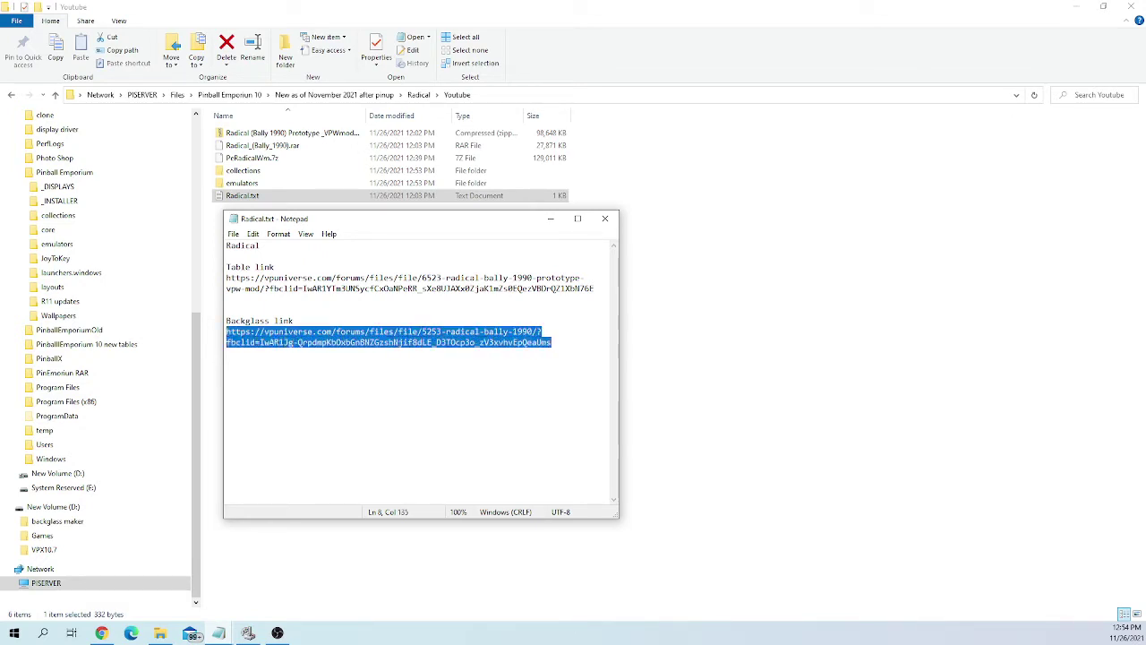
{"action": "right_click", "coordinate": [508, 346]}
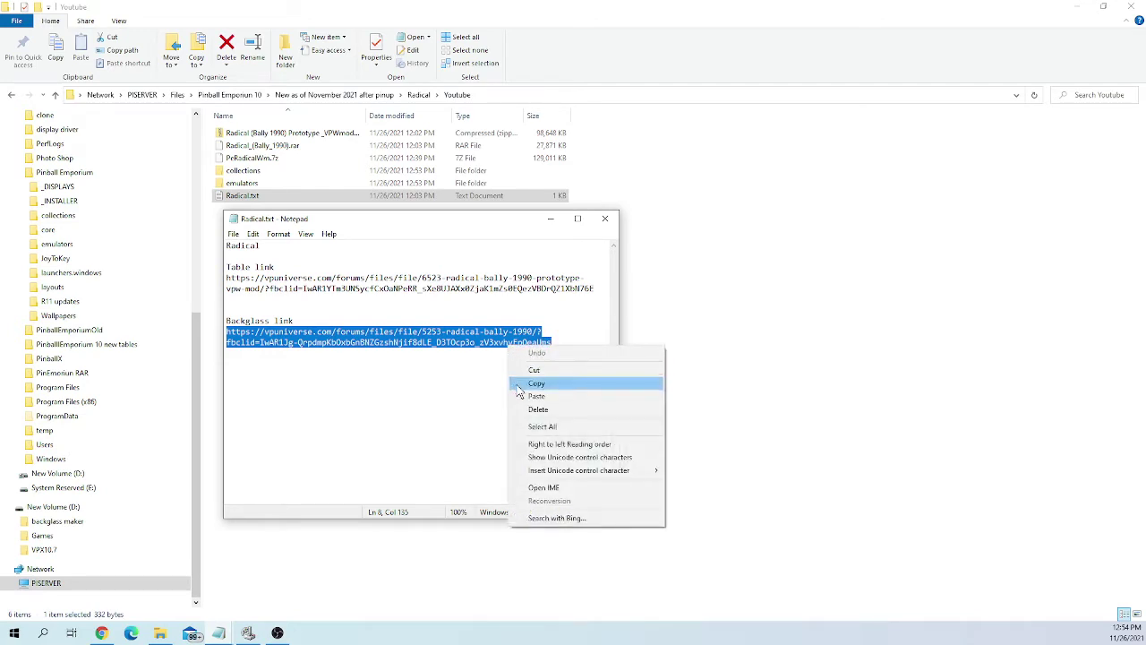
{"action": "left_click", "coordinate": [536, 383]}
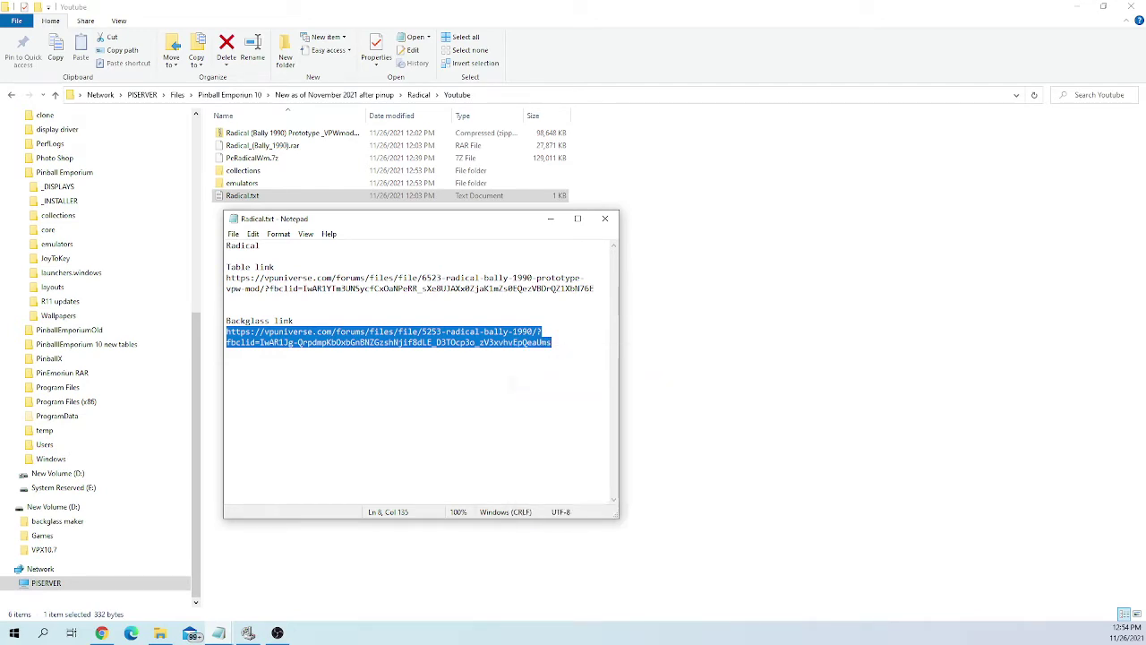
{"action": "left_click", "coordinate": [450, 342]}
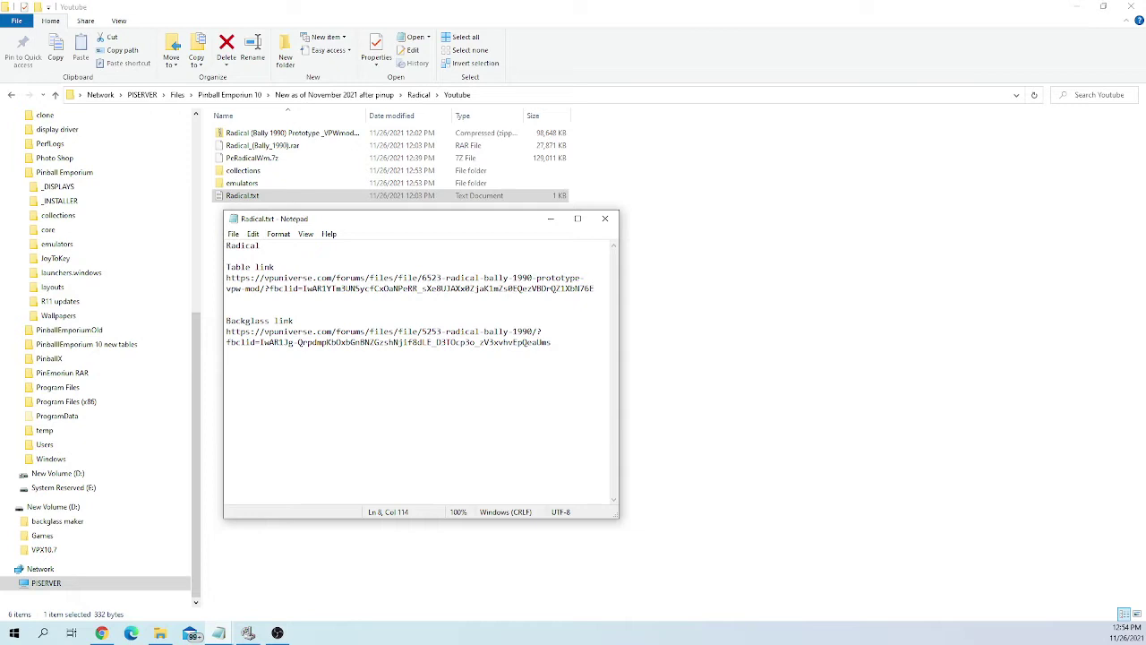
{"action": "left_click", "coordinate": [602, 223]}
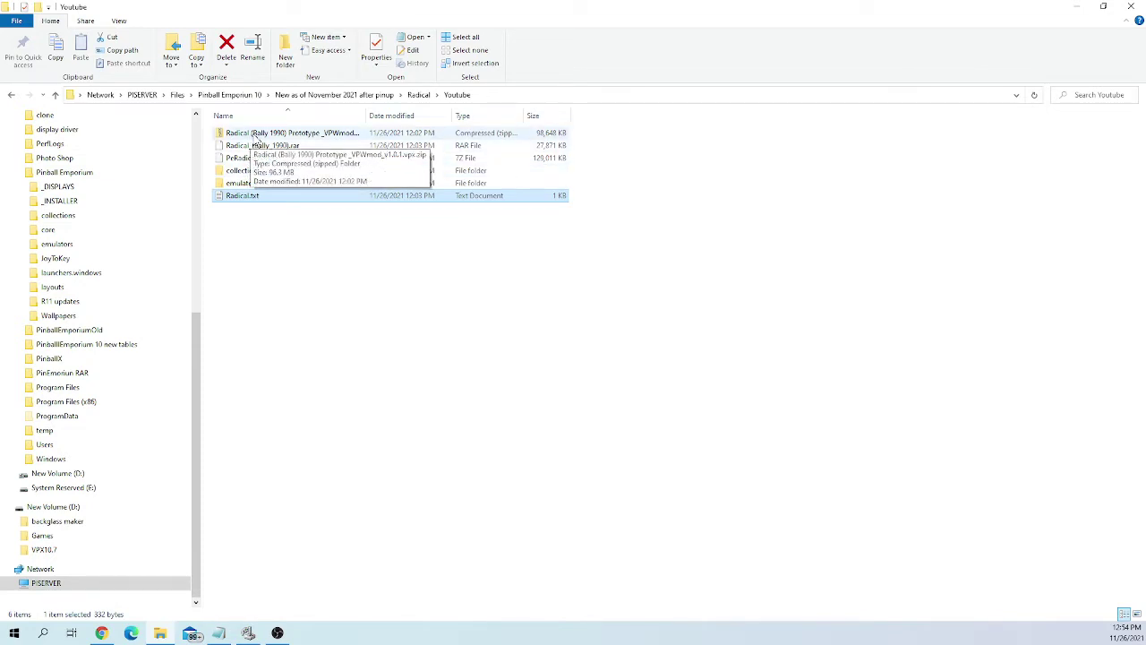
Widen the file name column and extract the Radical table zip and Radical_(Bally_1990).rar into the current folder with 7-Zip.
{"action": "left_click_drag", "start_coordinate": [367, 115], "coordinate": [519, 118]}
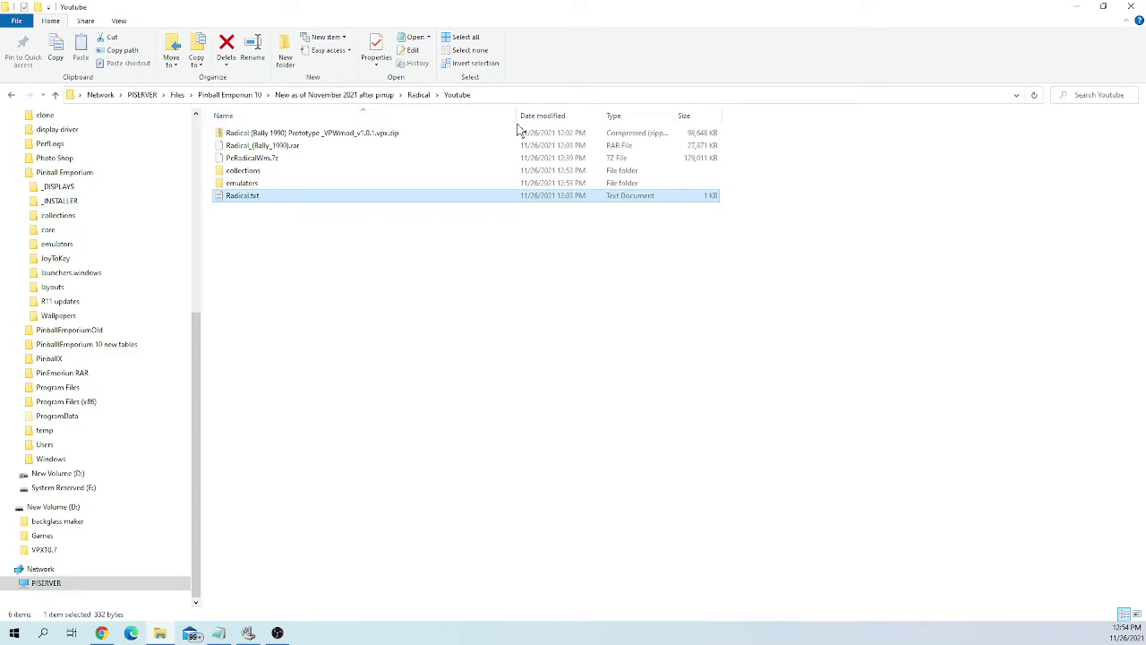
{"action": "left_click", "coordinate": [220, 136]}
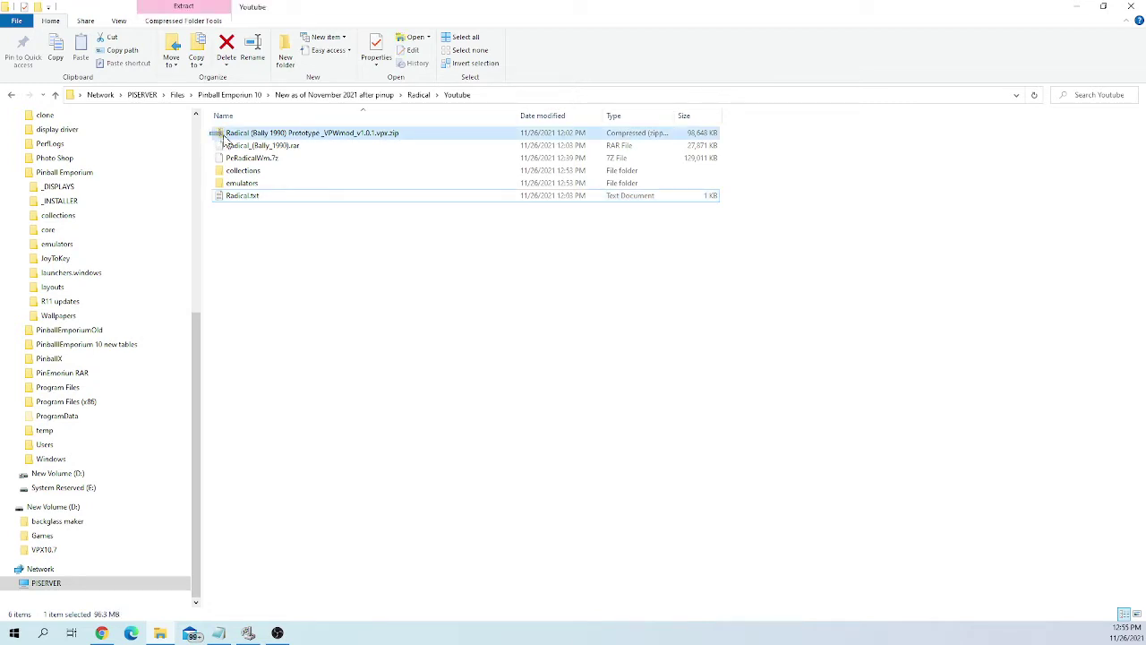
{"action": "left_click_drag", "start_coordinate": [224, 139], "coordinate": [246, 152]}
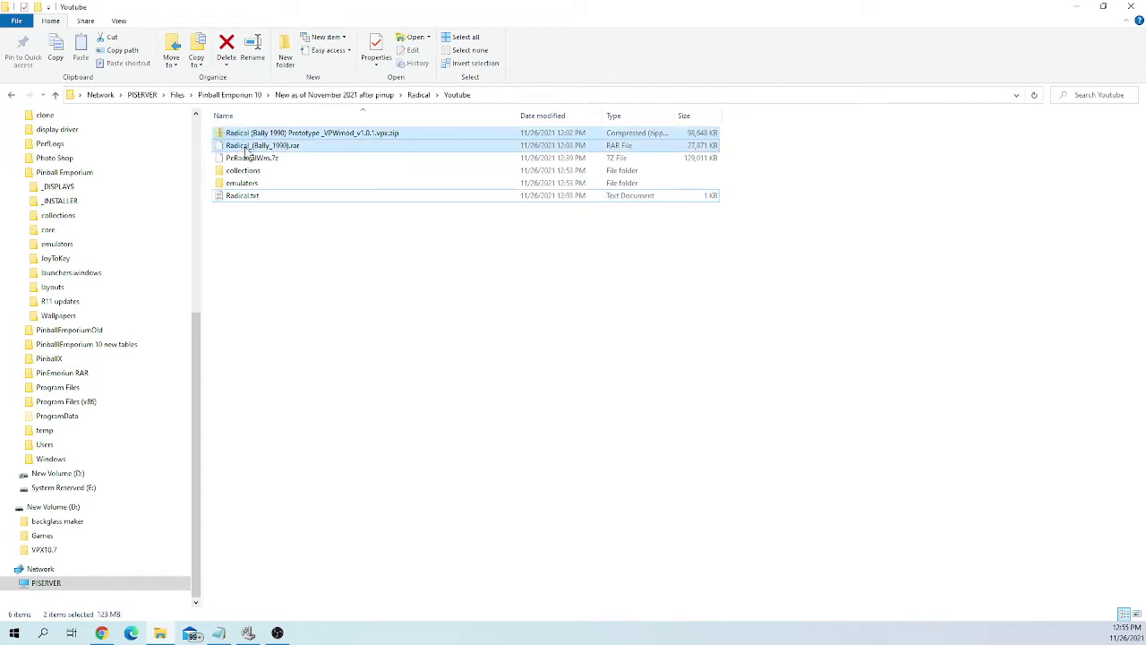
{"action": "right_click", "coordinate": [246, 151]}
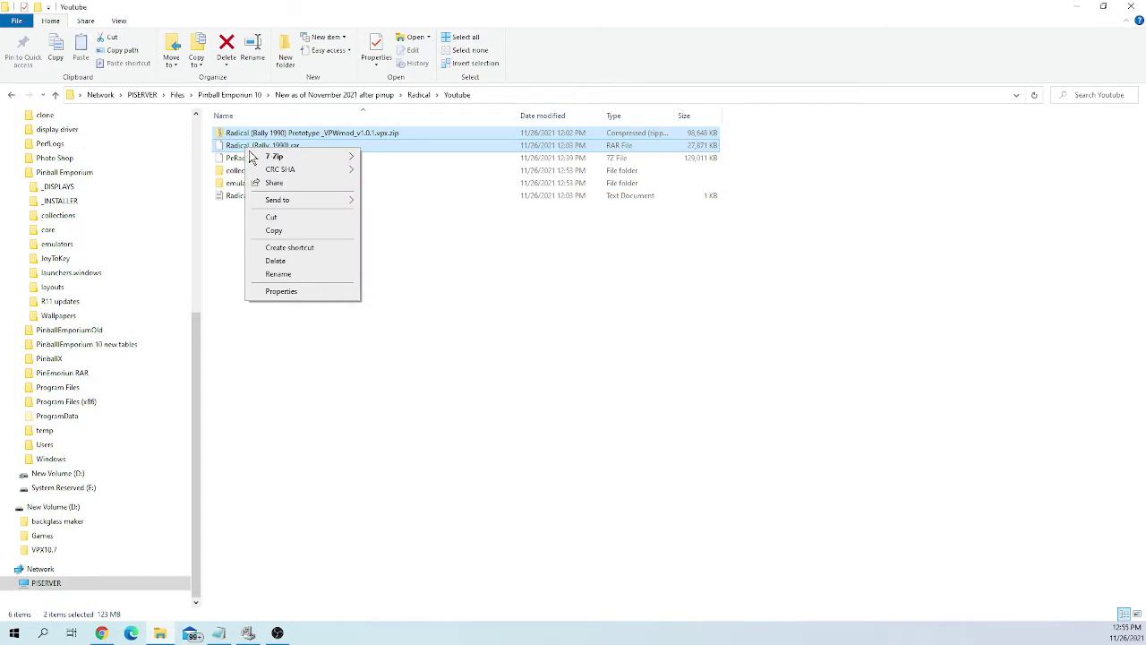
{"action": "mouse_move", "coordinate": [265, 163]}
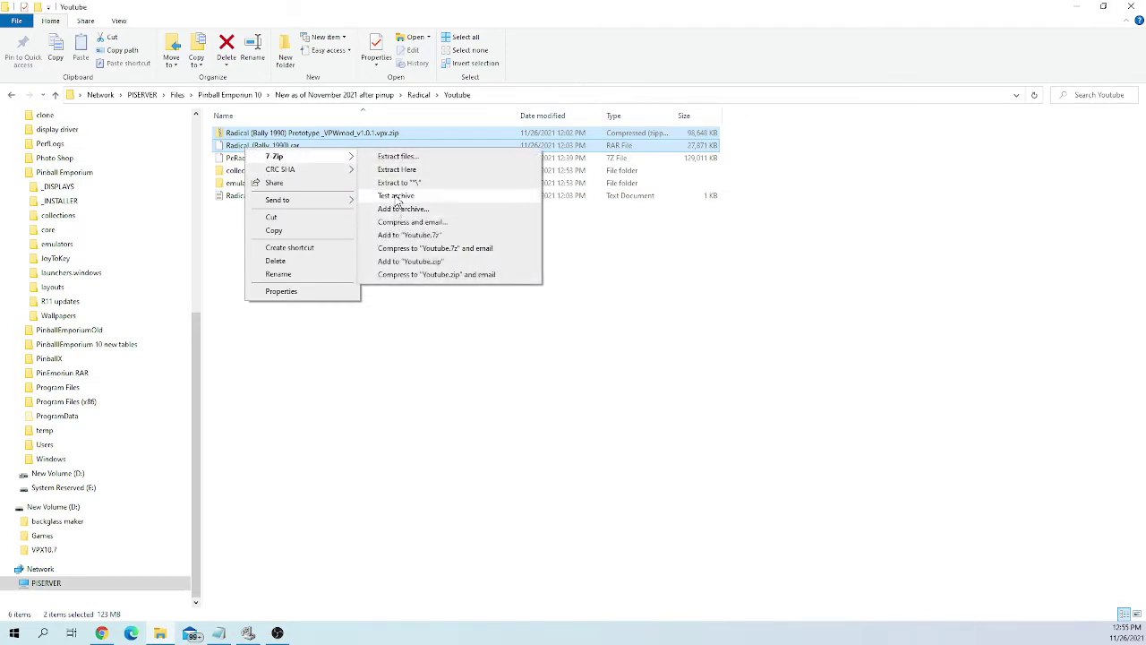
{"action": "left_click", "coordinate": [393, 170]}
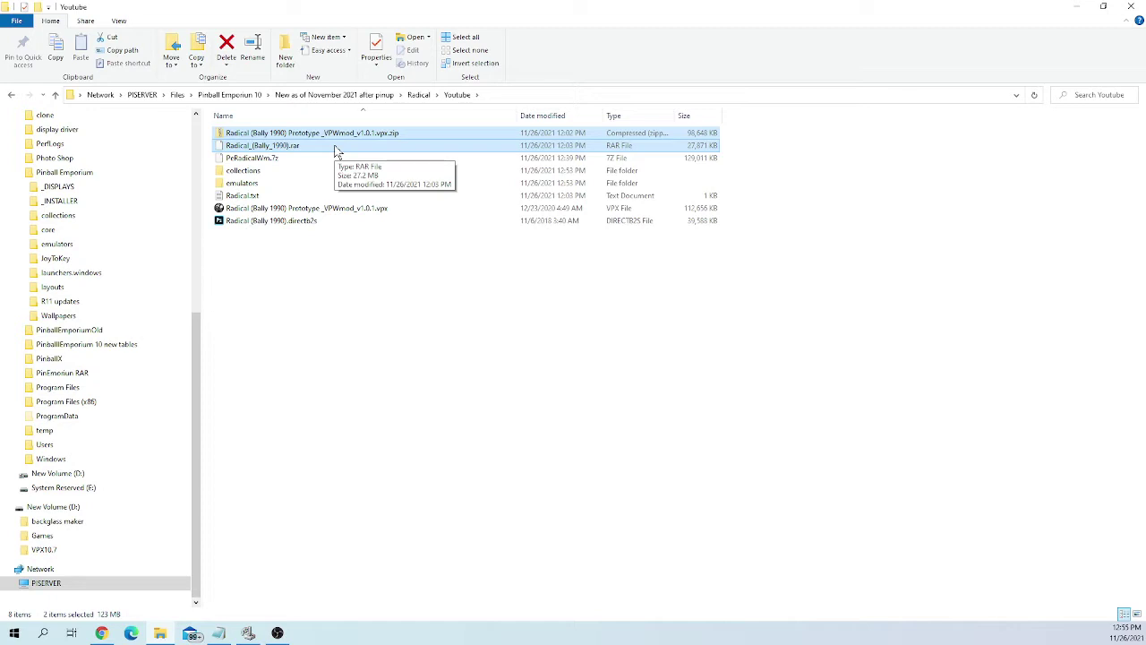
Permanently delete the Radical table zip and Radical_(Bally_1990).rar archives.
{"action": "right_click", "coordinate": [335, 149]}
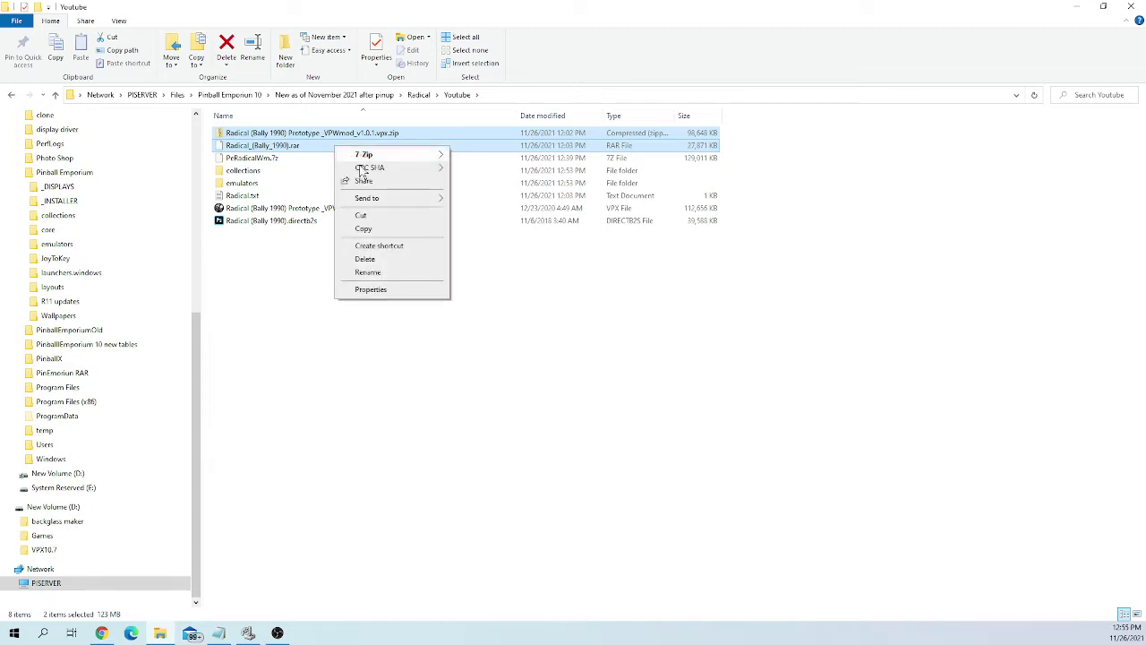
{"action": "left_click", "coordinate": [366, 258]}
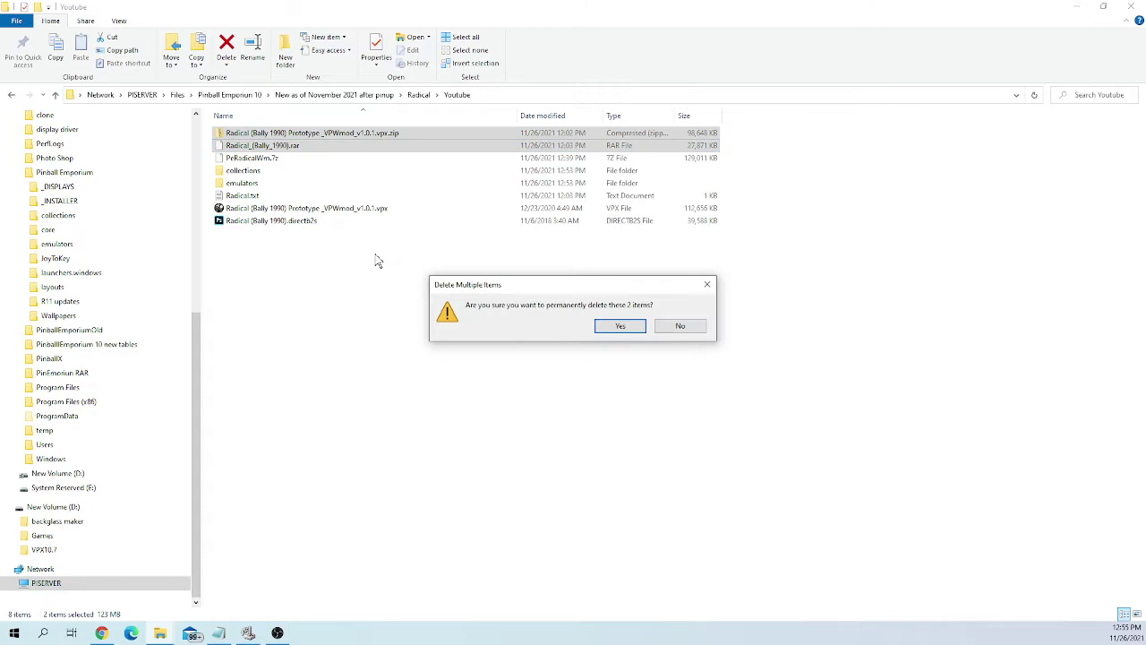
{"action": "left_click", "coordinate": [623, 325]}
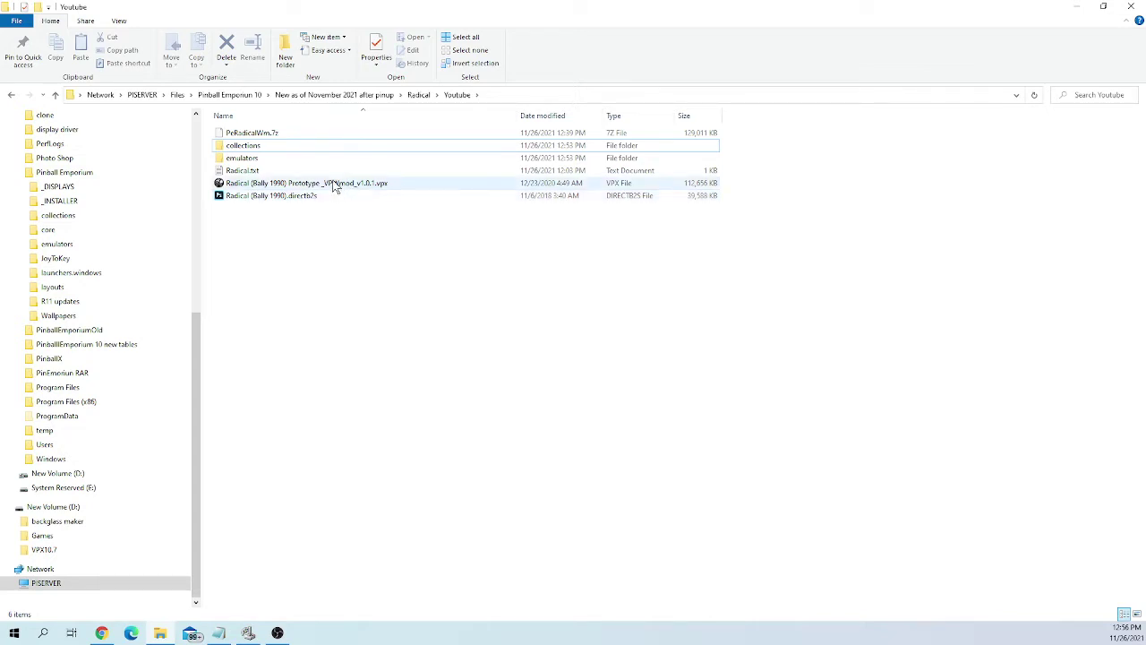
Permanently delete the PeRadicalWm.7z archive from the Youtube folder.
{"action": "right_click", "coordinate": [282, 139]}
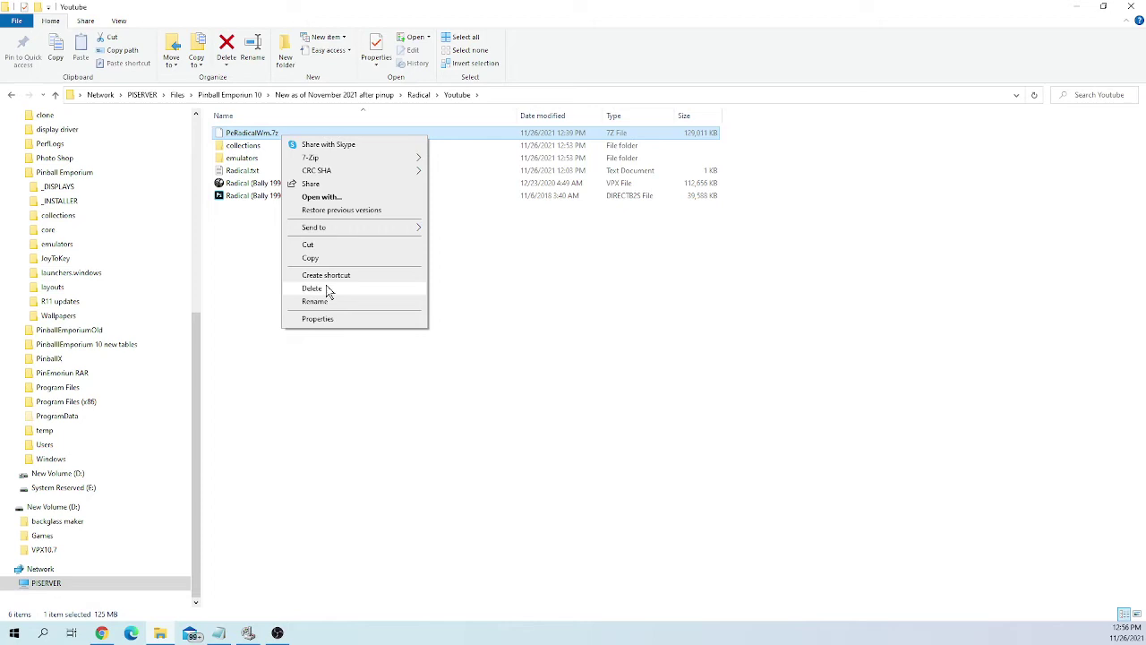
{"action": "left_click", "coordinate": [314, 289]}
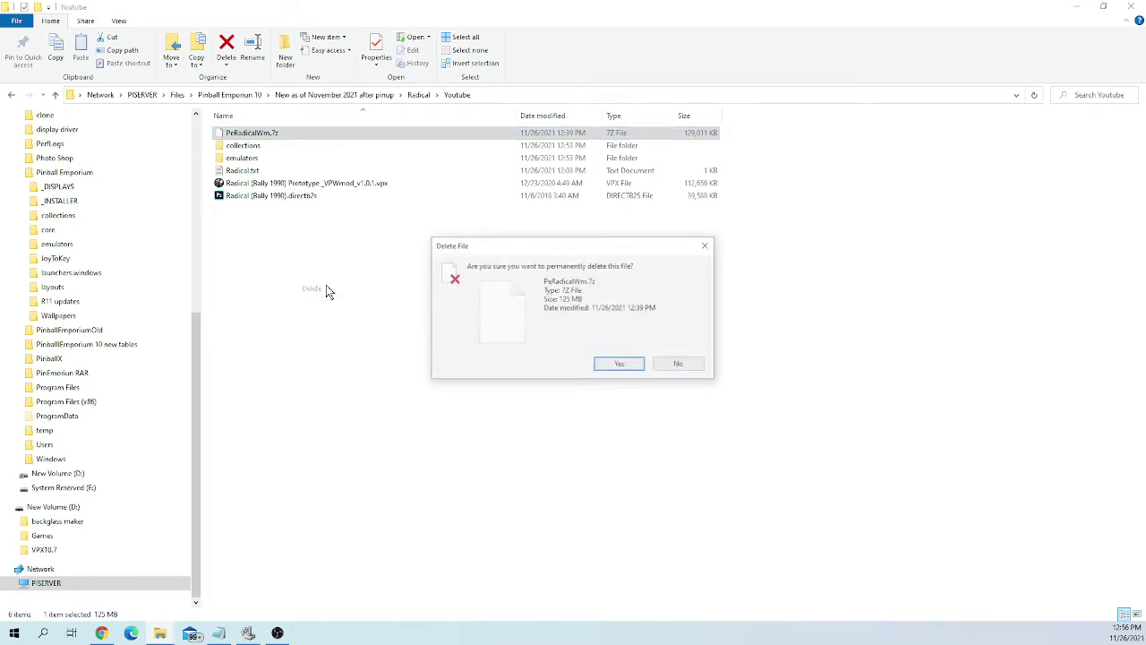
{"action": "left_click", "coordinate": [603, 370]}
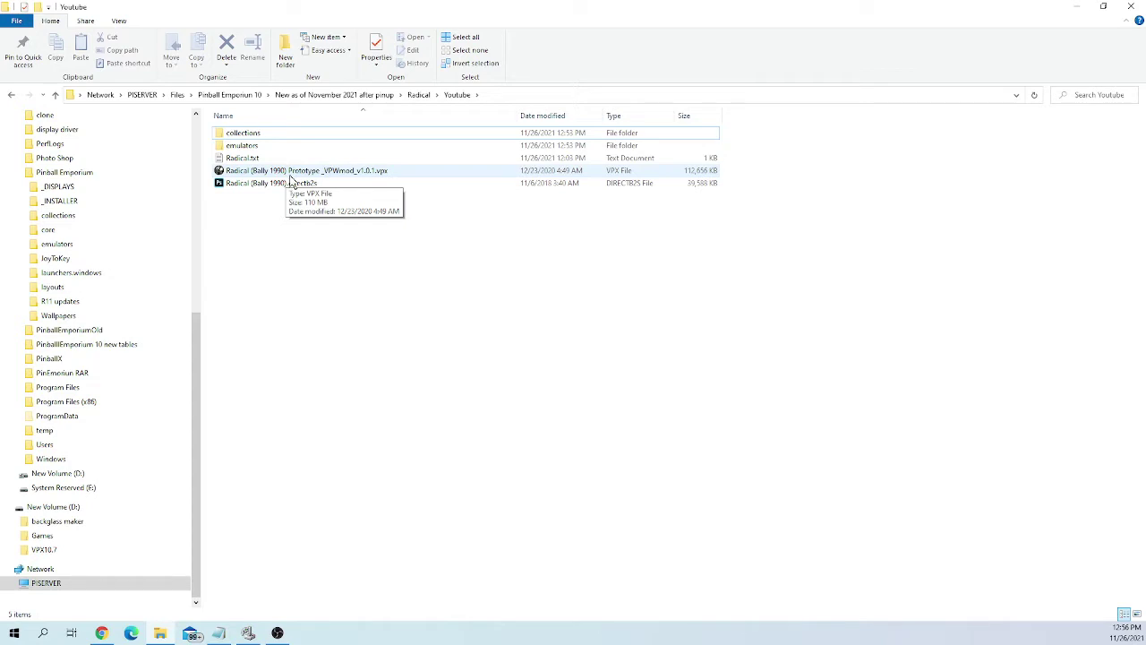
Copy the name of the Radical .vpx table file without its extension, leaving the file name as it is.
{"action": "left_click", "coordinate": [290, 175]}
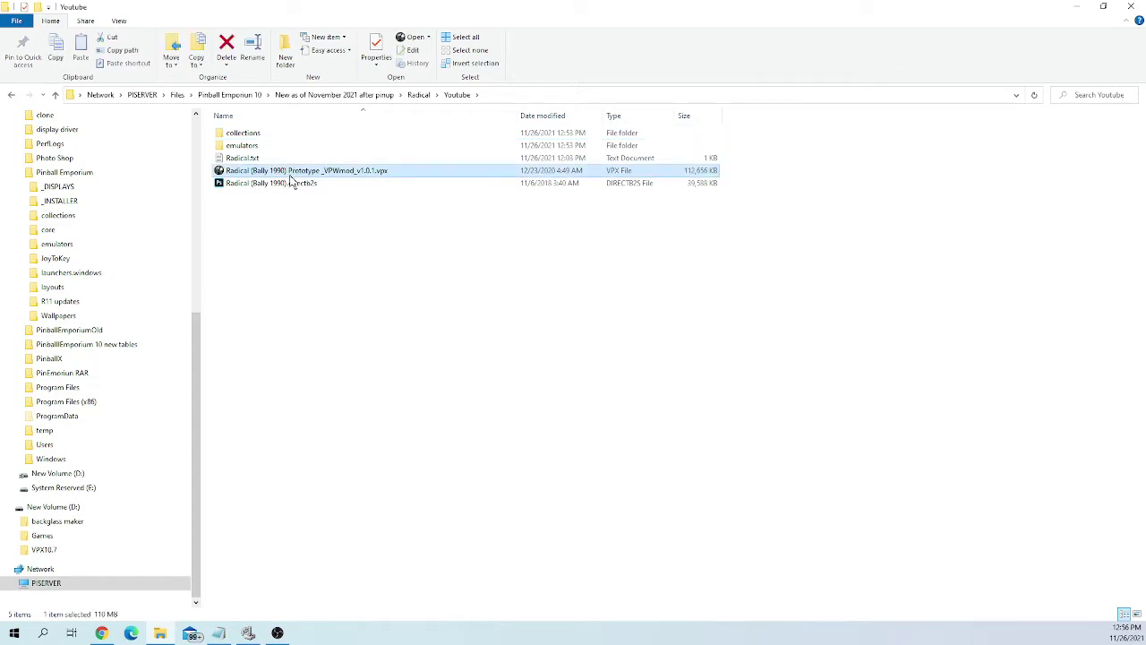
{"action": "key", "text": "F2"}
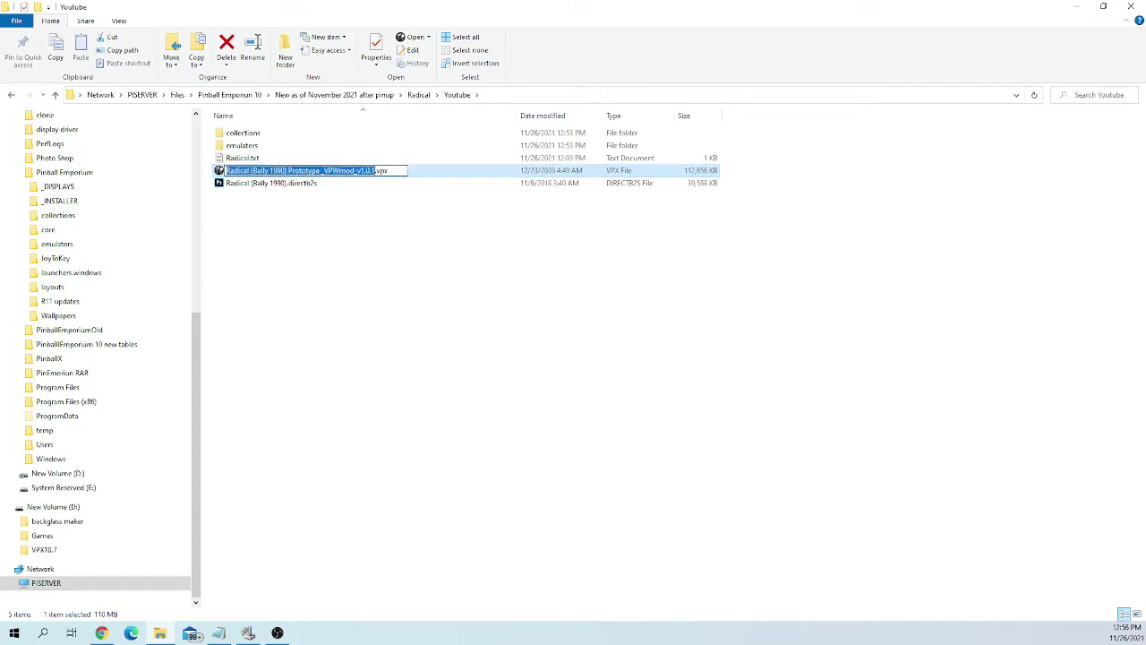
{"action": "right_click", "coordinate": [290, 175]}
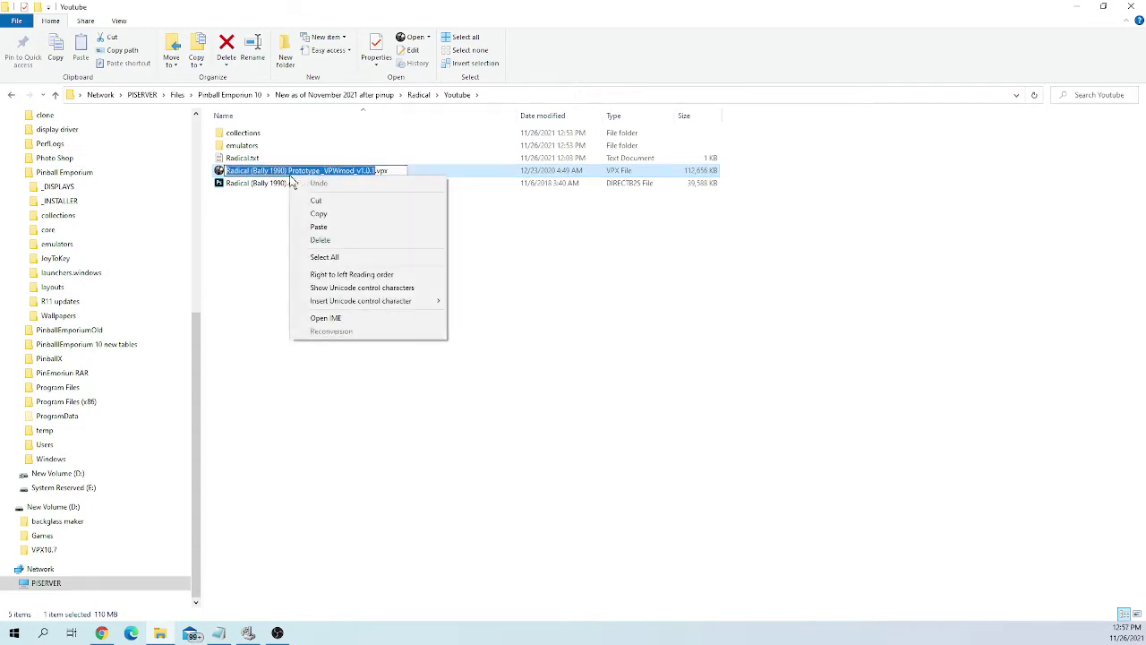
{"action": "left_click", "coordinate": [318, 214]}
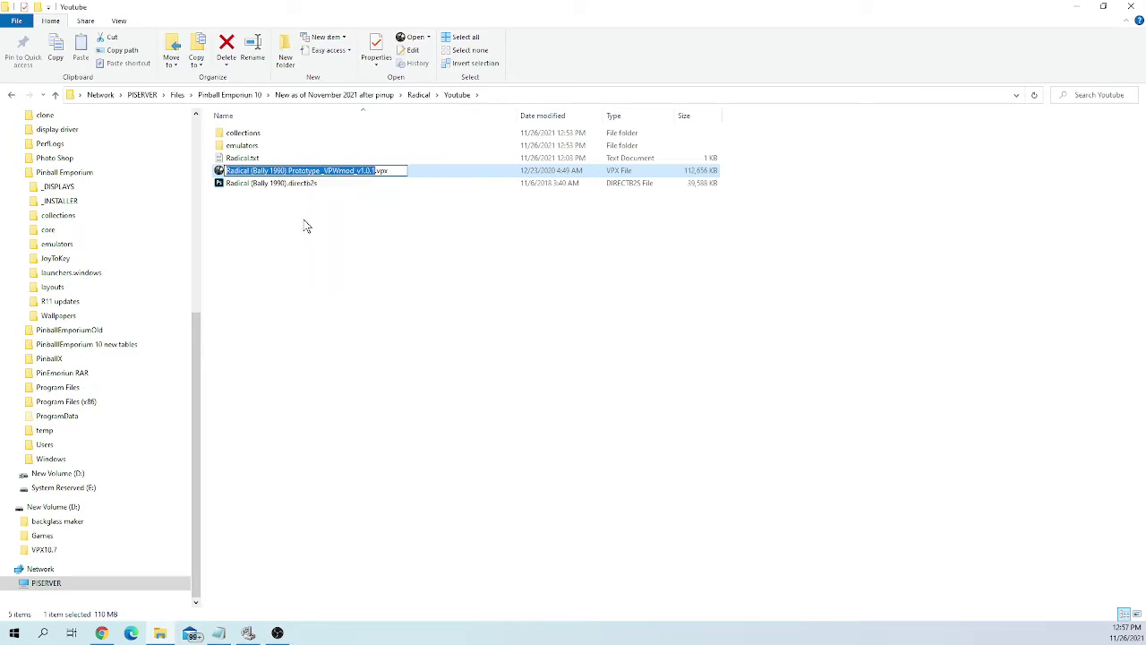
{"action": "left_click", "coordinate": [303, 221]}
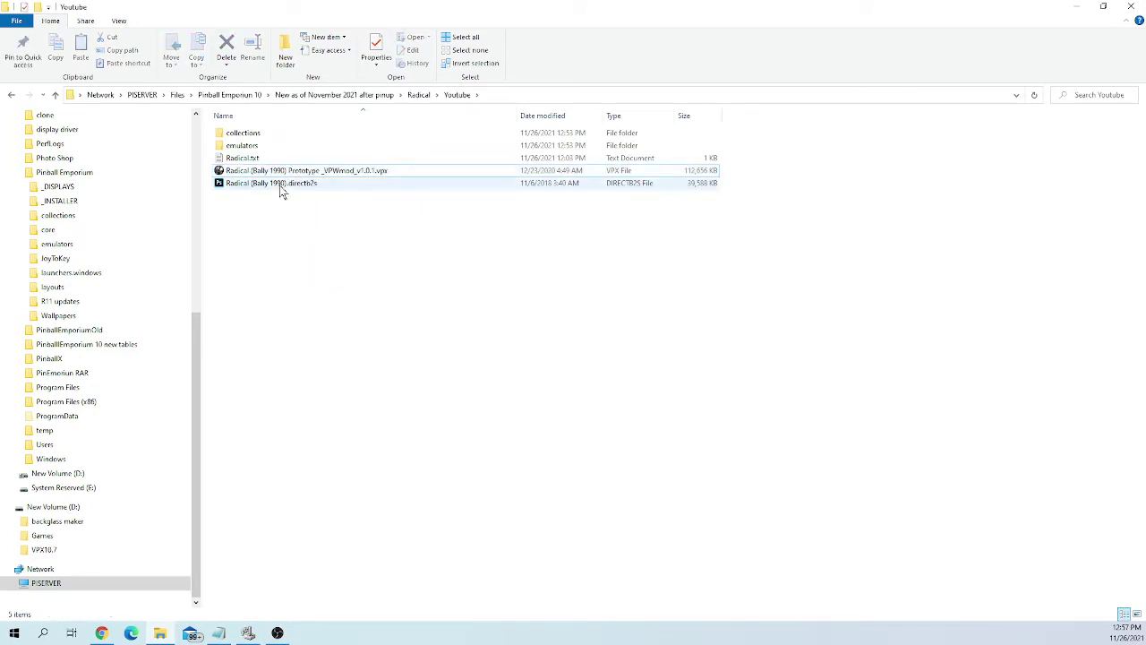
Rename the Radical backglass file to Radical (Bally 1990) Prototype _VPWmod_v1.0.1.directb2s using the copied table name.
{"action": "left_click", "coordinate": [280, 187]}
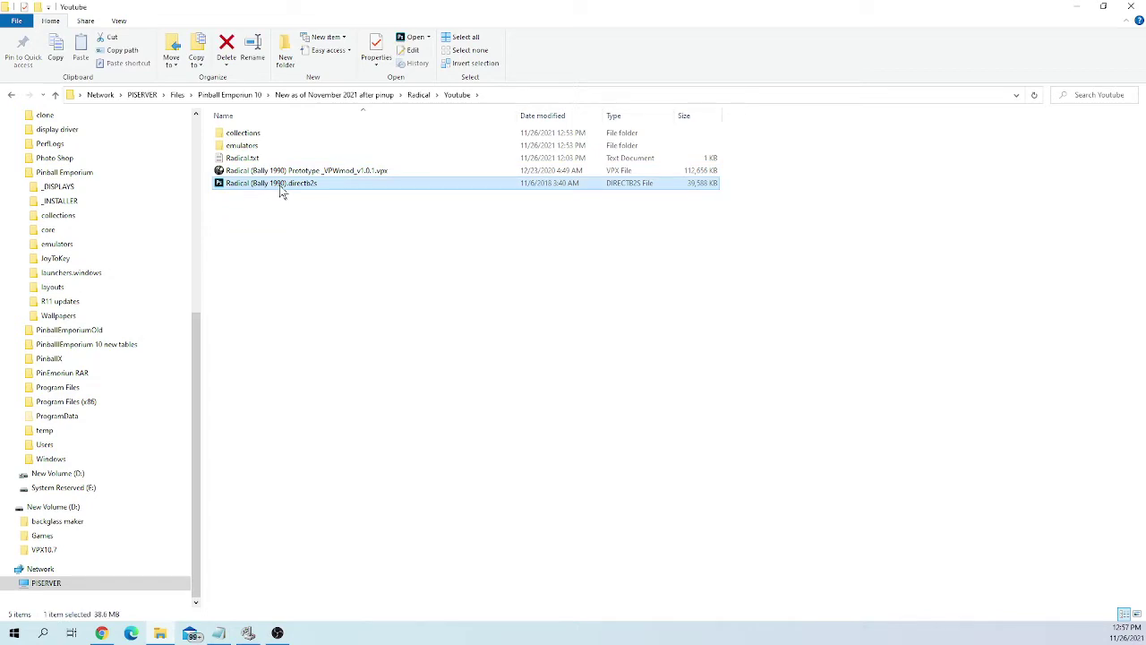
{"action": "key", "text": "F2"}
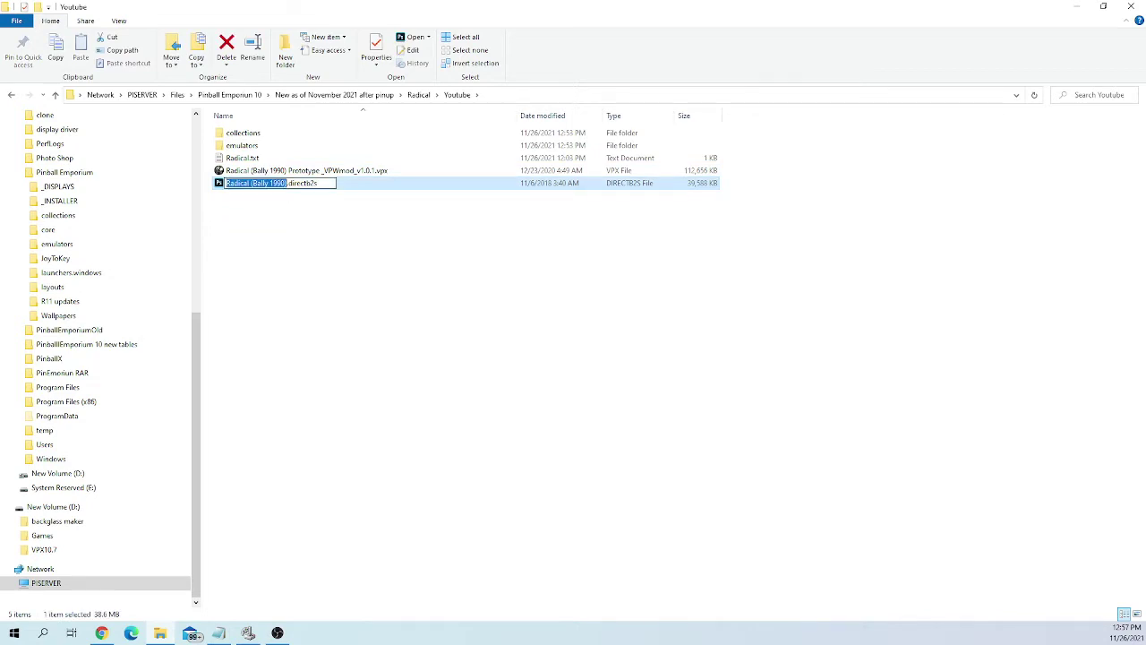
{"action": "right_click", "coordinate": [281, 187]}
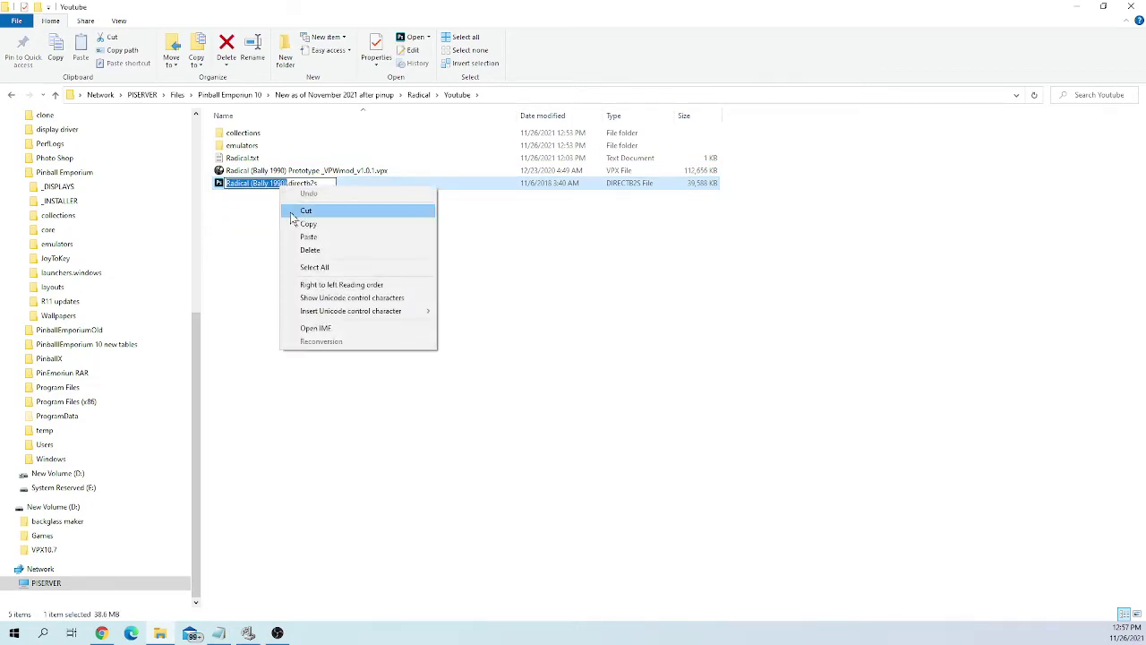
{"action": "left_click", "coordinate": [304, 237]}
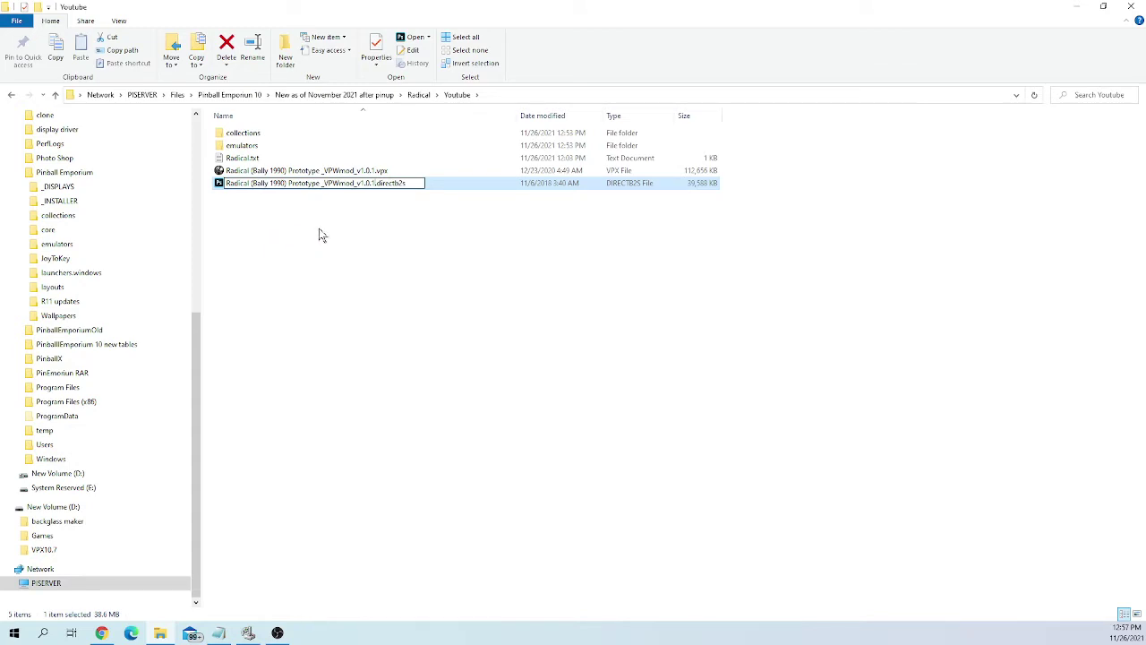
{"action": "left_click", "coordinate": [317, 223]}
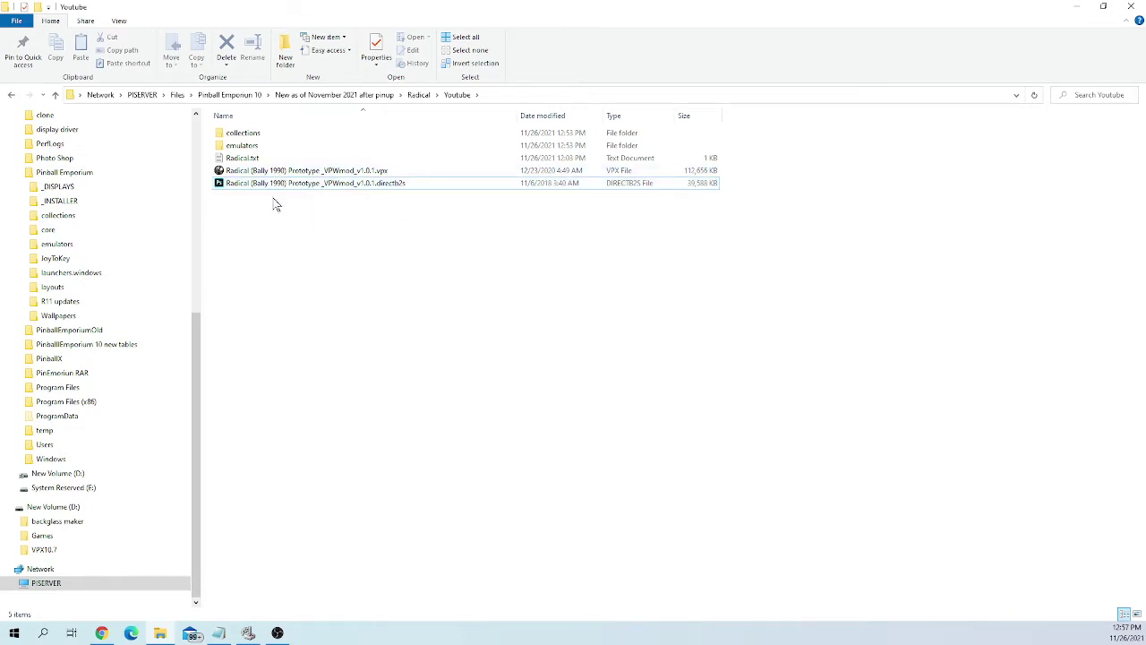
Move the Radical table and backglass files into emulators > Visual Pinball > Tables, replacing the files with the same names.
{"action": "left_click_drag", "start_coordinate": [274, 199], "coordinate": [257, 153]}
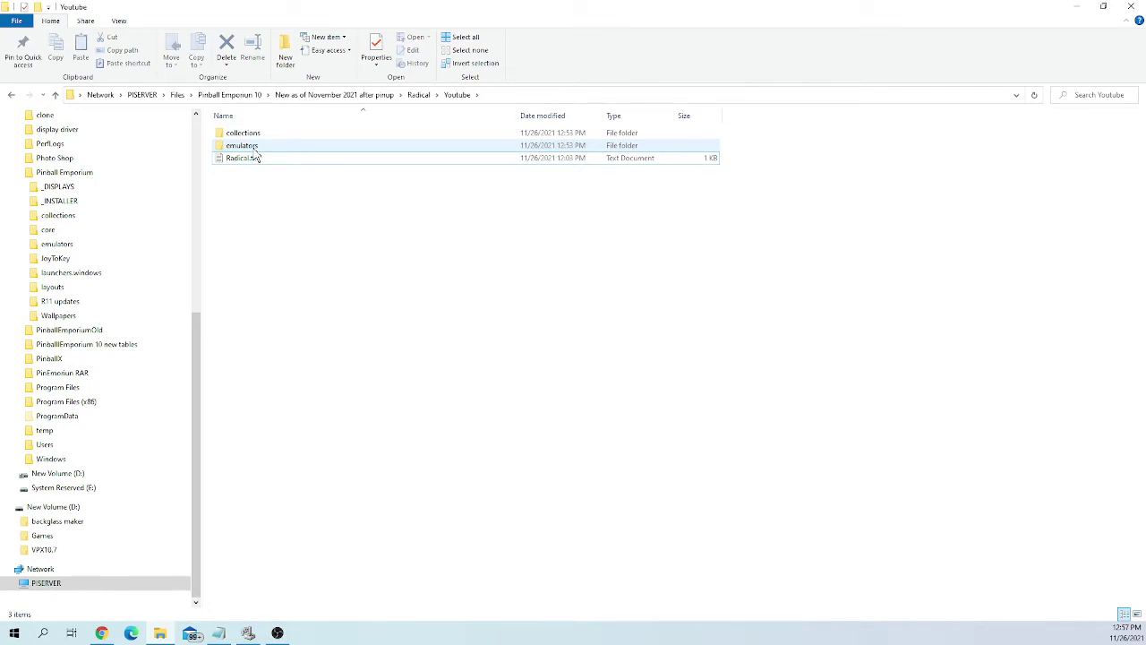
{"action": "double_click", "coordinate": [256, 149]}
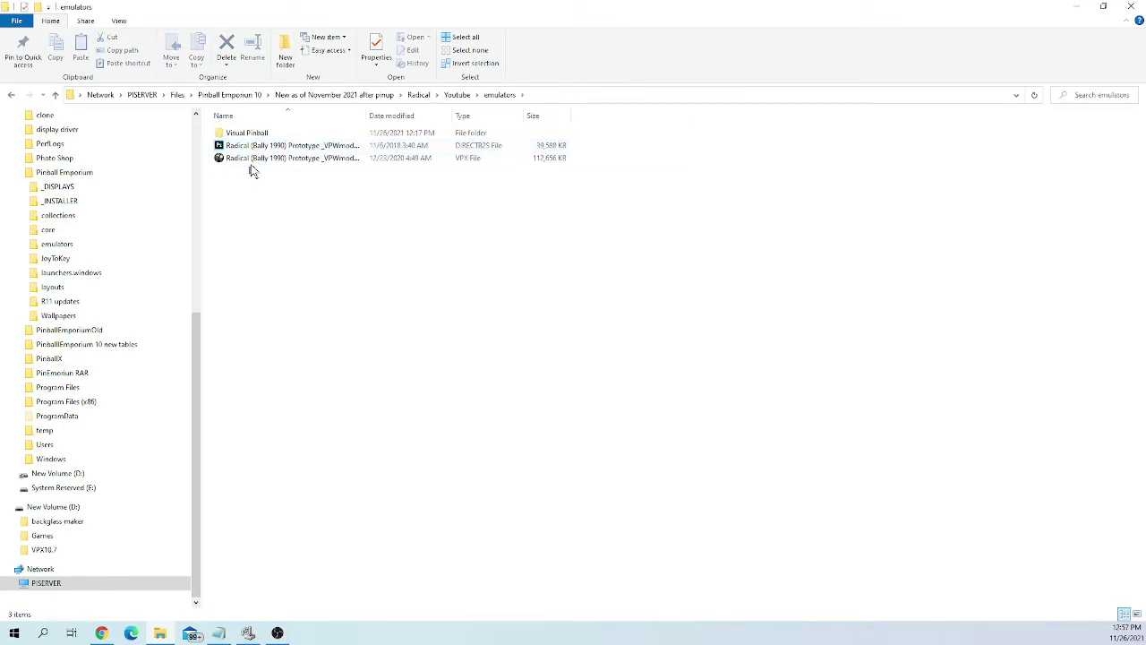
{"action": "left_click_drag", "start_coordinate": [251, 172], "coordinate": [258, 141]}
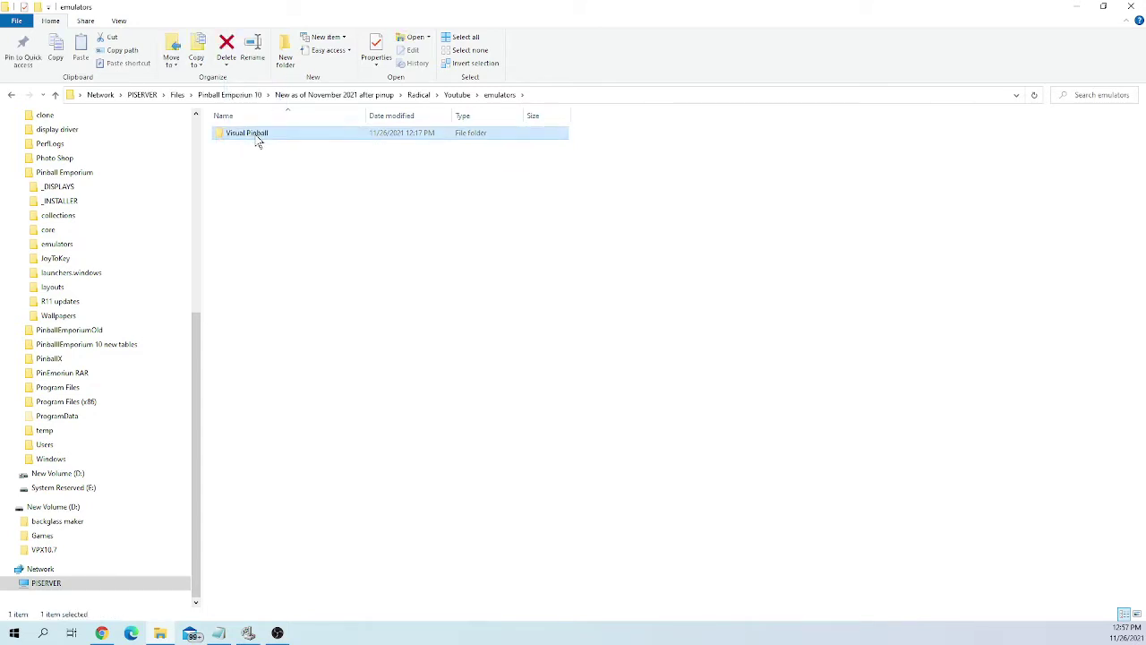
{"action": "double_click", "coordinate": [257, 139]}
{"action": "left_click_drag", "start_coordinate": [257, 178], "coordinate": [251, 139]}
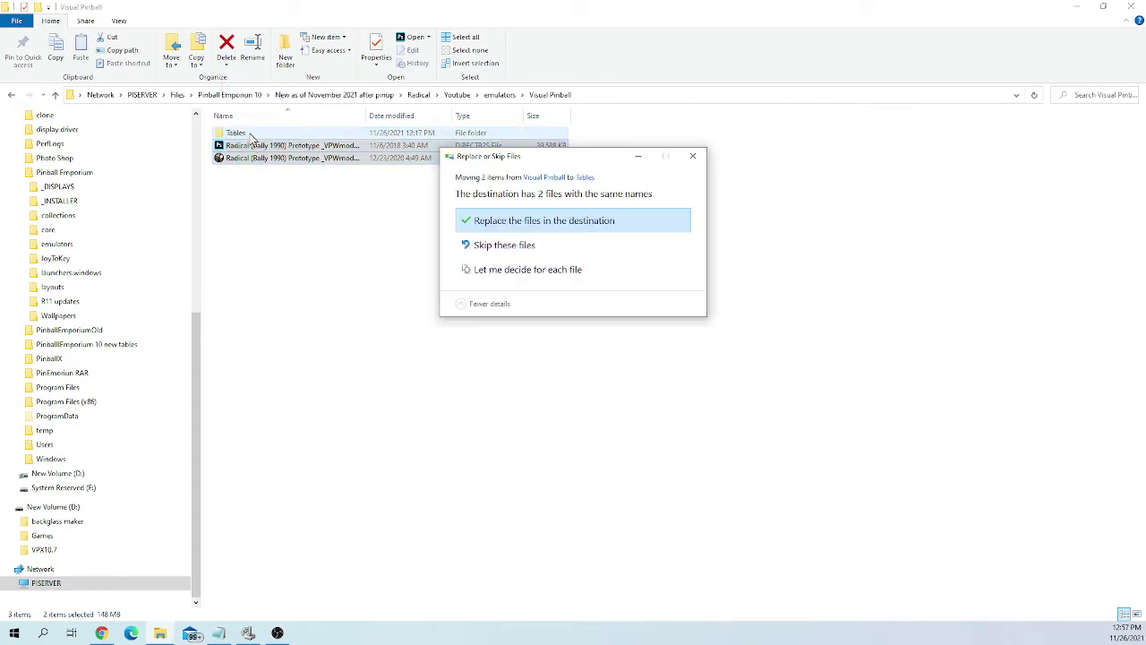
{"action": "left_click", "coordinate": [524, 228]}
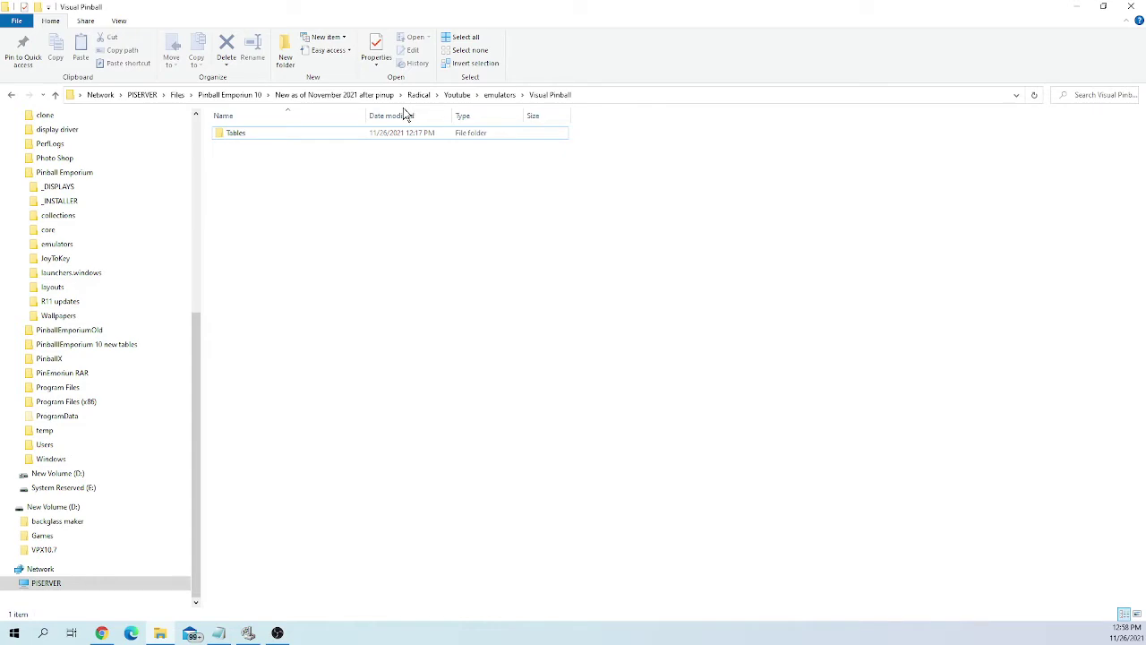
Copy the two Radical files from the Tables folder into its parent Visual Pinball folder.
{"action": "left_click", "coordinate": [349, 132]}
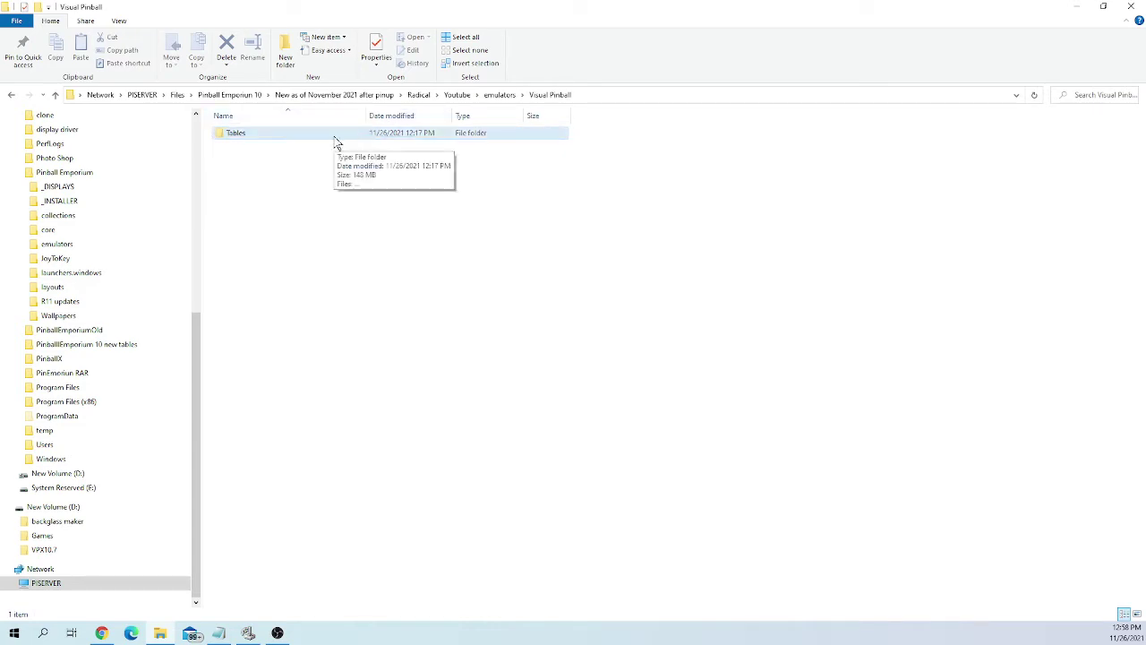
{"action": "double_click", "coordinate": [334, 138]}
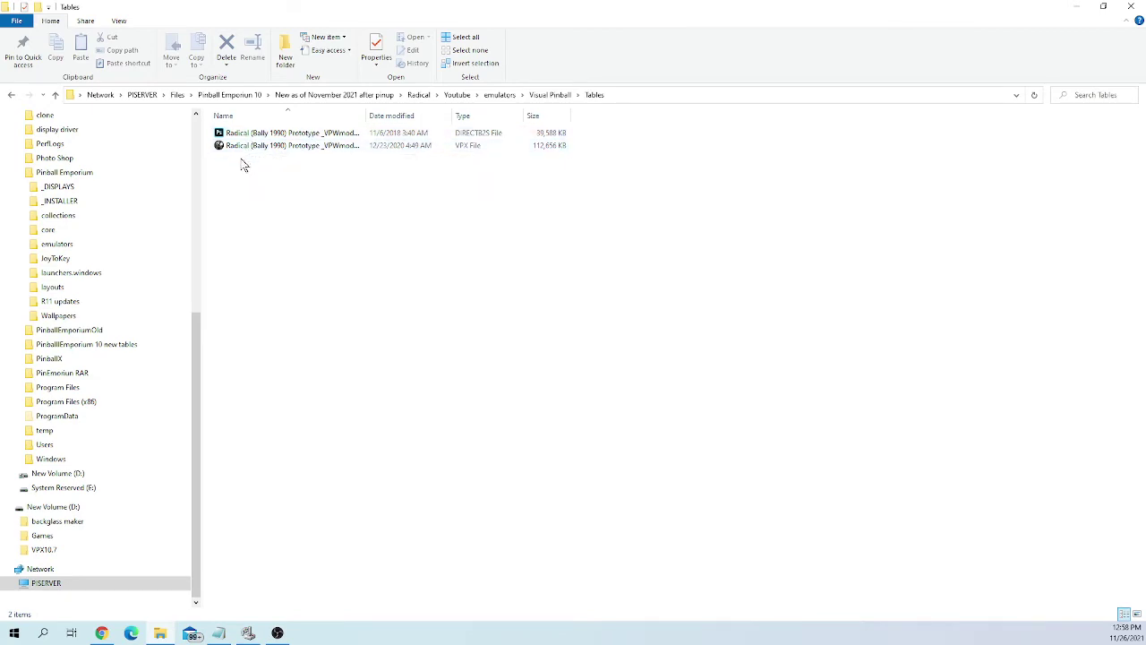
{"action": "left_click_drag", "start_coordinate": [242, 165], "coordinate": [260, 141]}
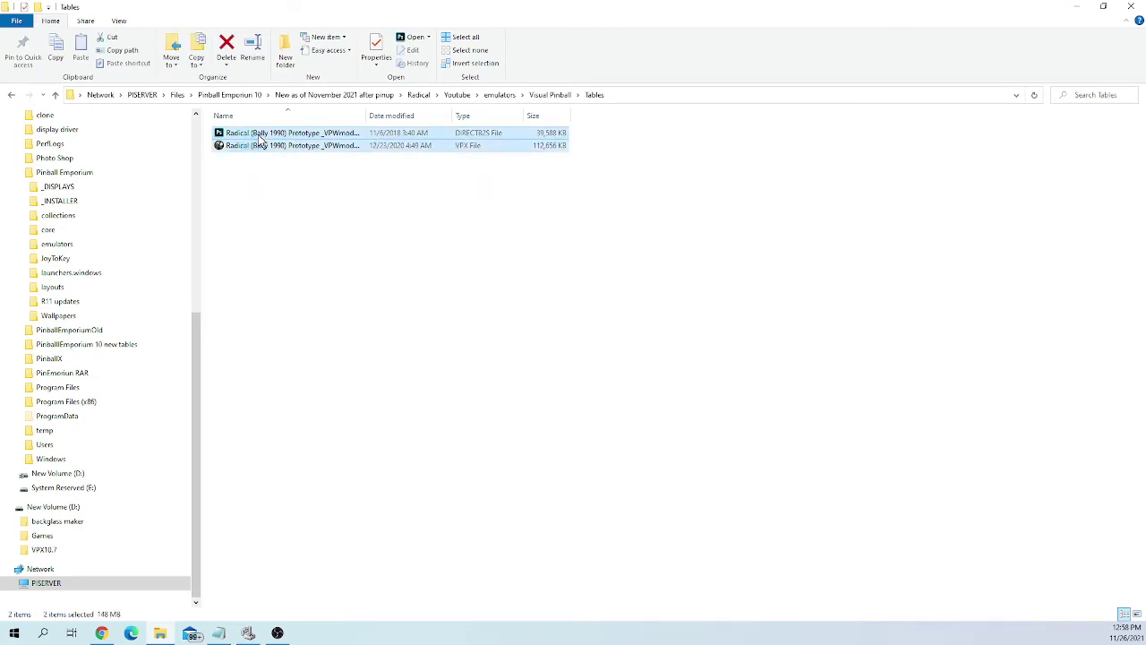
{"action": "right_click", "coordinate": [260, 140]}
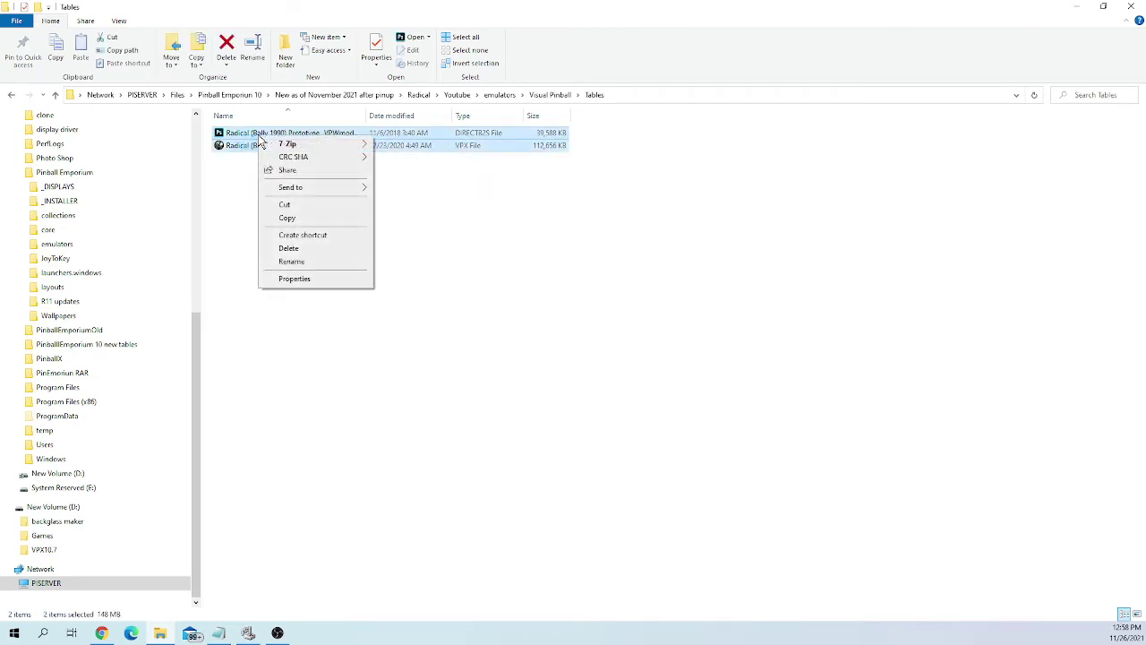
{"action": "left_click", "coordinate": [287, 220]}
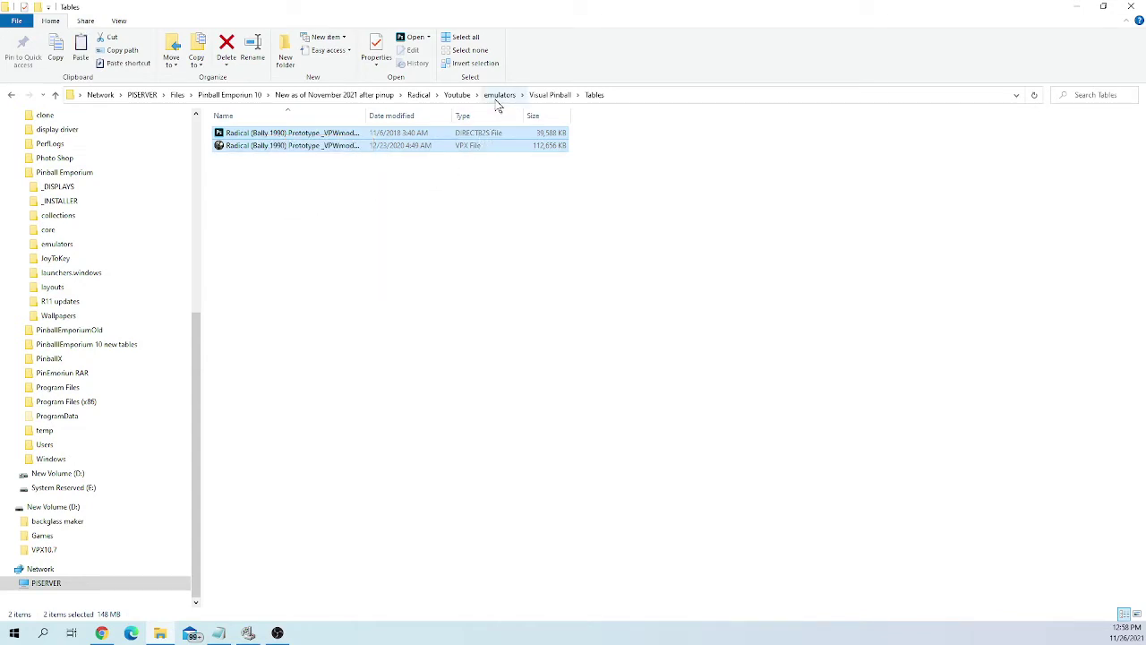
{"action": "left_click", "coordinate": [544, 98]}
{"action": "left_click", "coordinate": [266, 212]}
{"action": "right_click", "coordinate": [267, 212]}
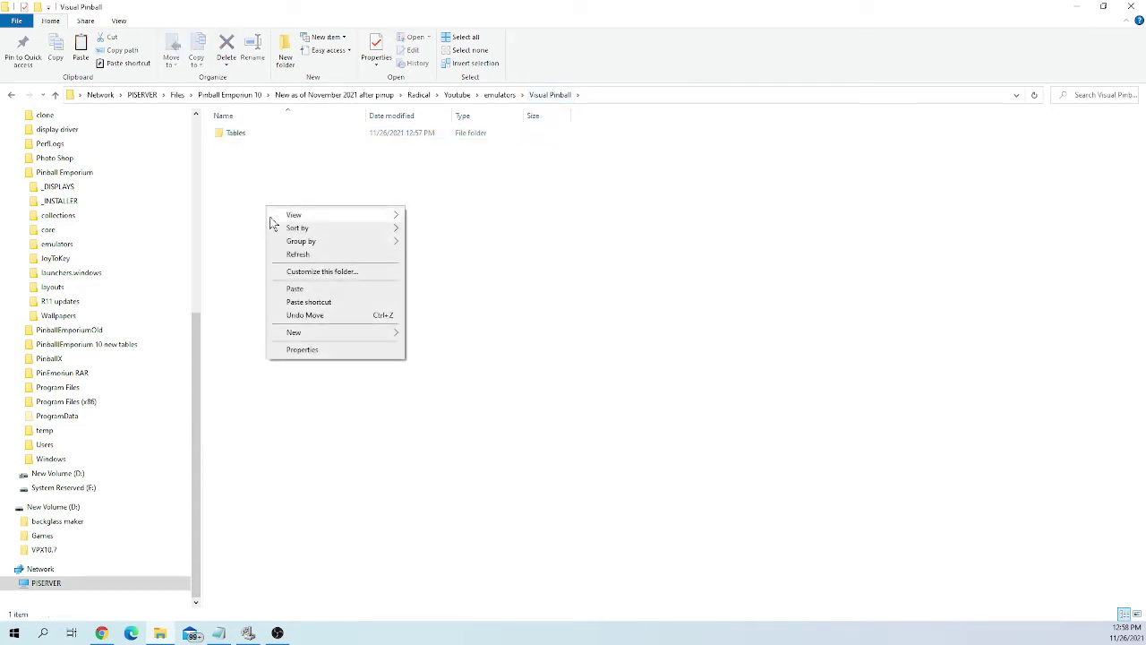
{"action": "left_click", "coordinate": [280, 293]}
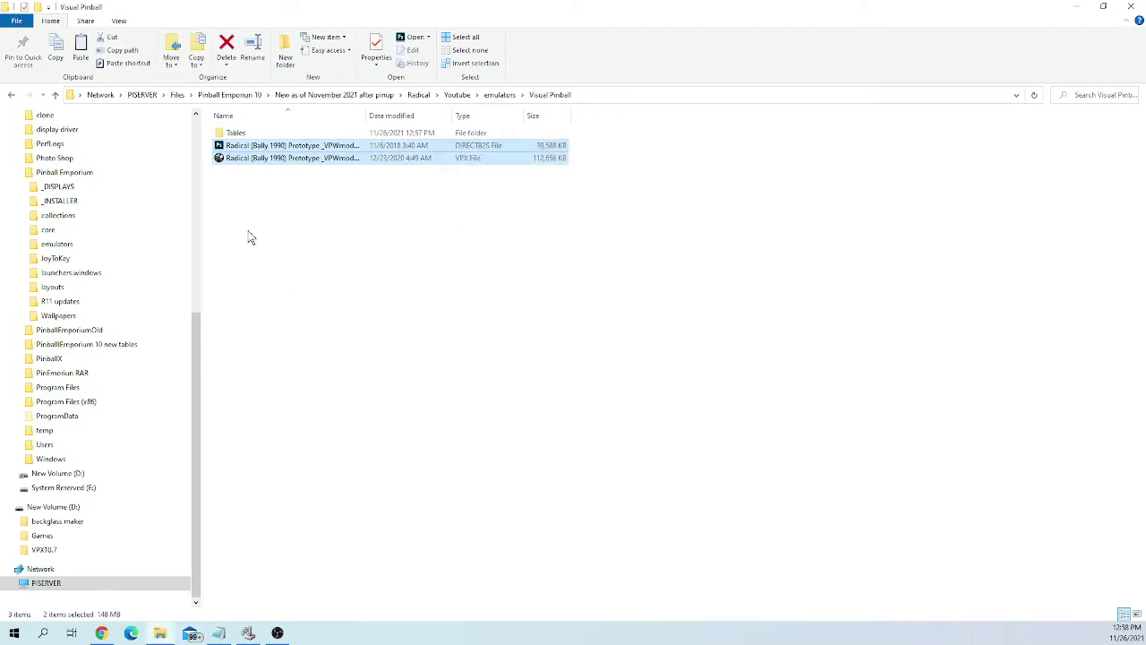
Compare the Tables contents with Visual Pinball, and permanently delete the two Radical copies lying directly in the Visual Pinball folder.
{"action": "double_click", "coordinate": [243, 135]}
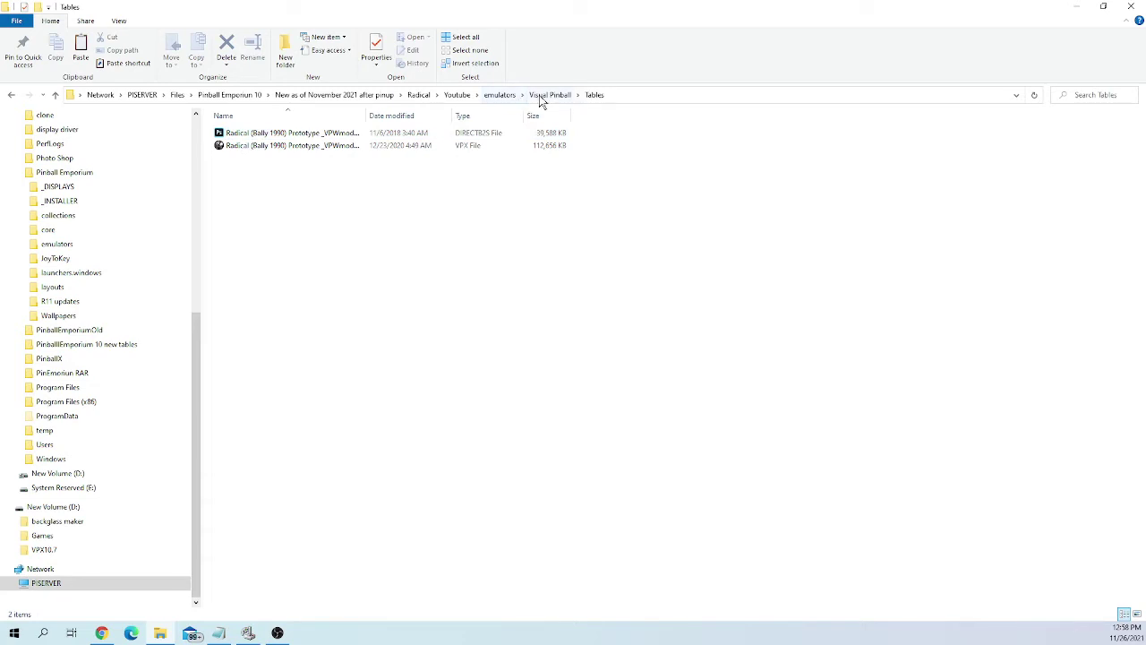
{"action": "left_click", "coordinate": [539, 95]}
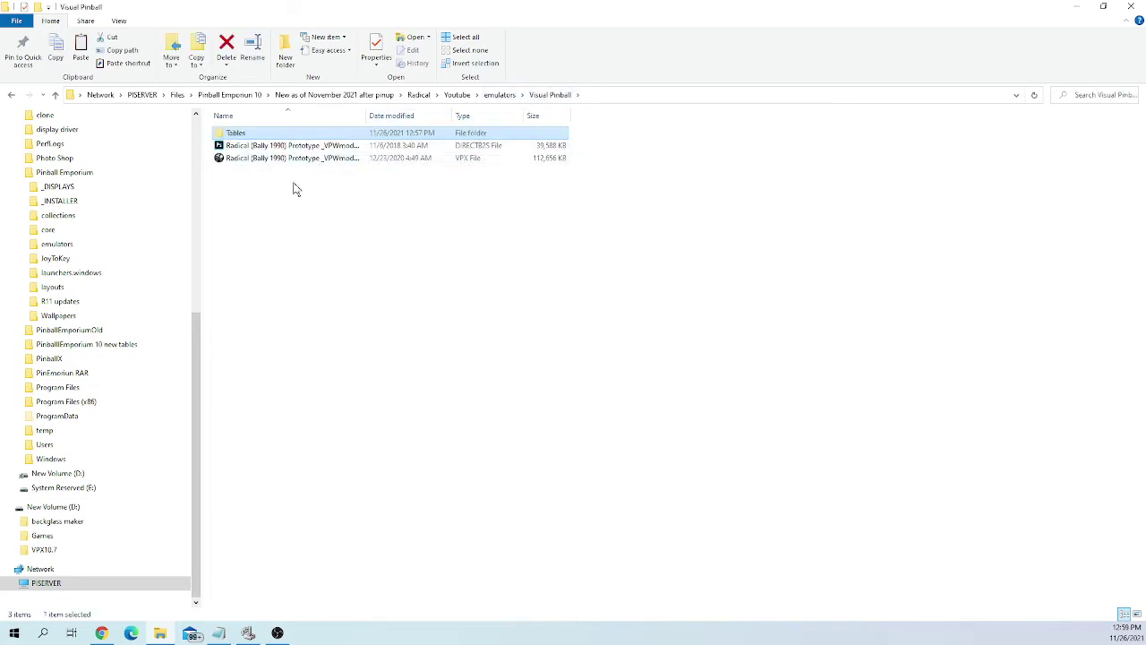
{"action": "left_click_drag", "start_coordinate": [292, 177], "coordinate": [312, 149]}
{"action": "right_click", "coordinate": [312, 149]}
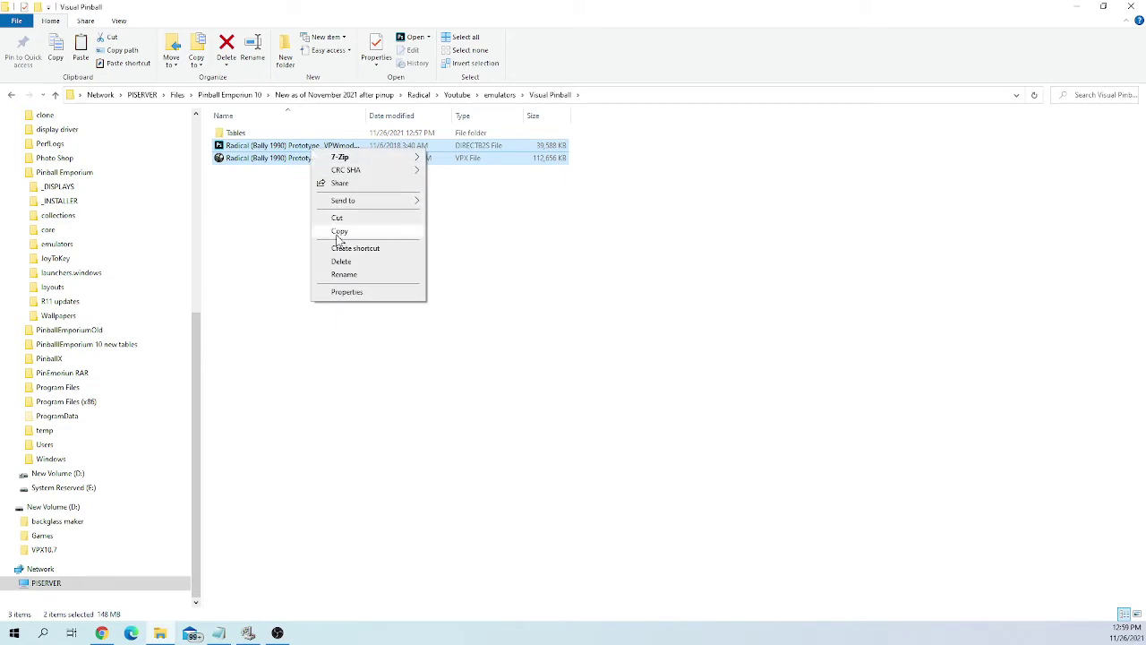
{"action": "left_click", "coordinate": [341, 261]}
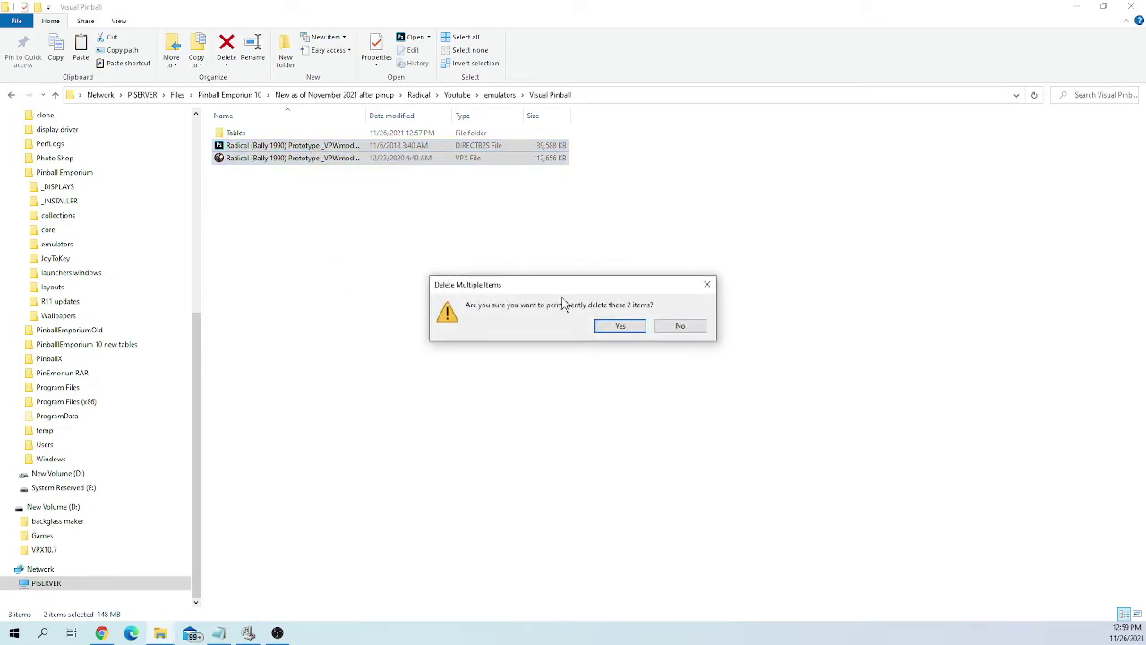
{"action": "left_click", "coordinate": [628, 328]}
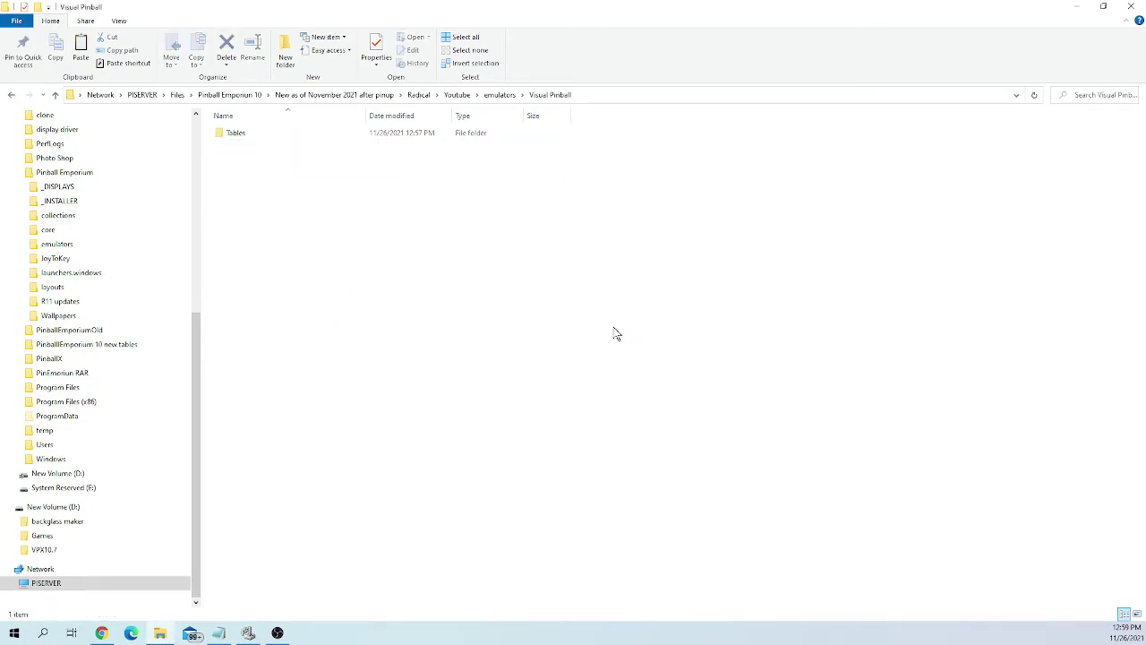
Review the full file names in Tables with a wider name column, and retrace the folder path from Radical > Youtube down to Tables.
{"action": "double_click", "coordinate": [268, 135]}
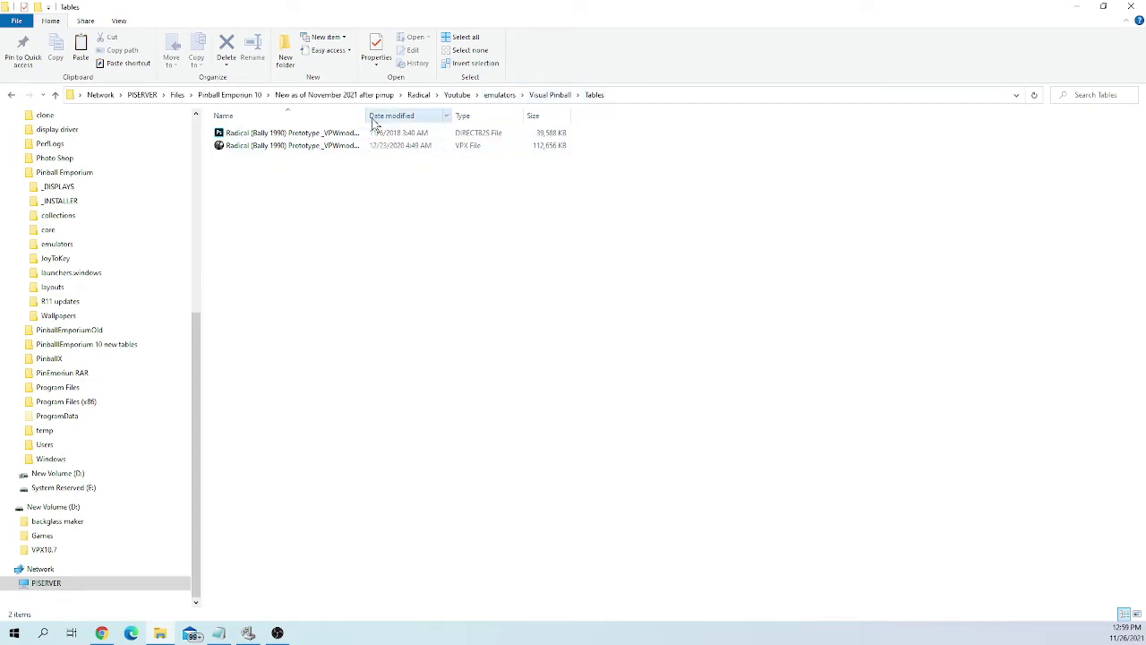
{"action": "left_click_drag", "start_coordinate": [367, 116], "coordinate": [463, 118]}
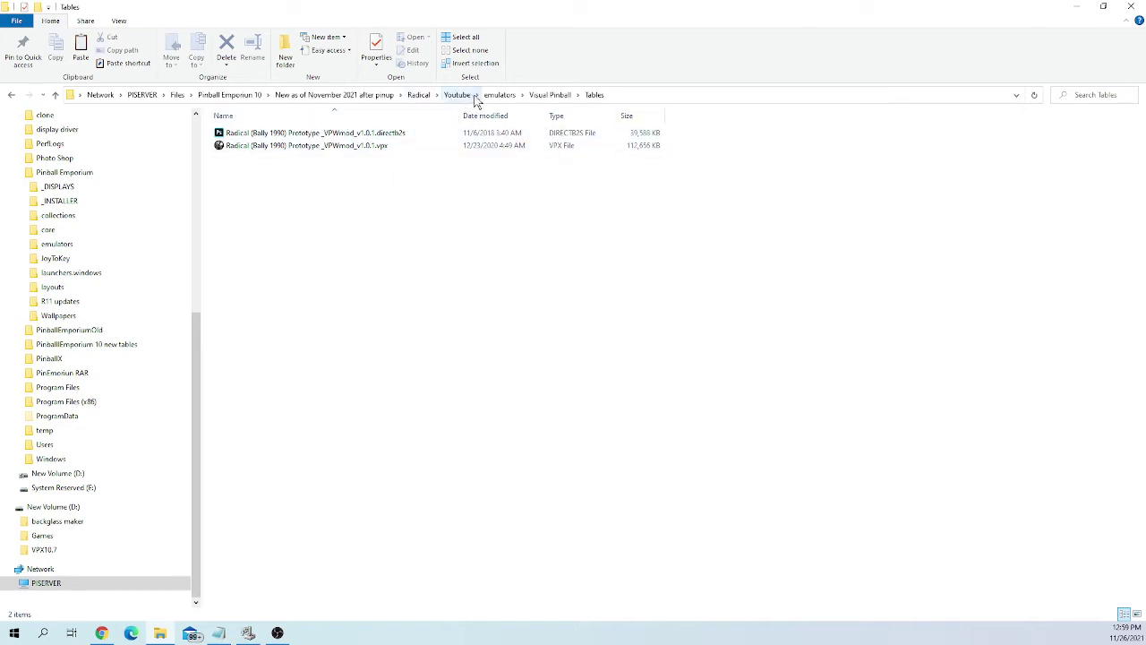
{"action": "left_click", "coordinate": [420, 96]}
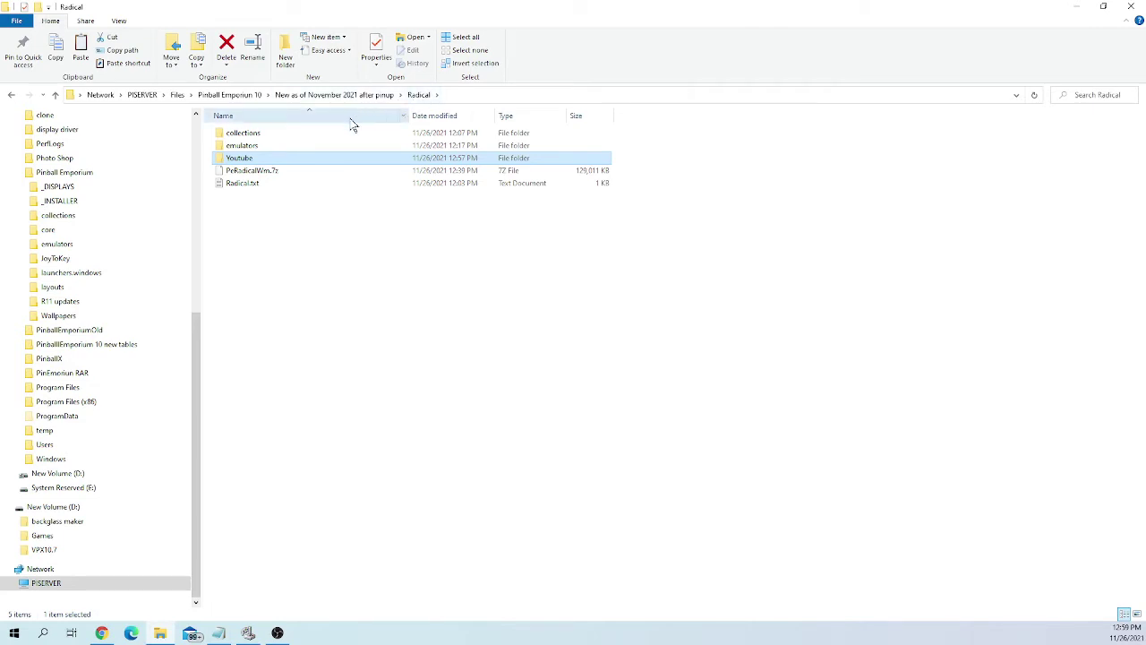
{"action": "double_click", "coordinate": [285, 158]}
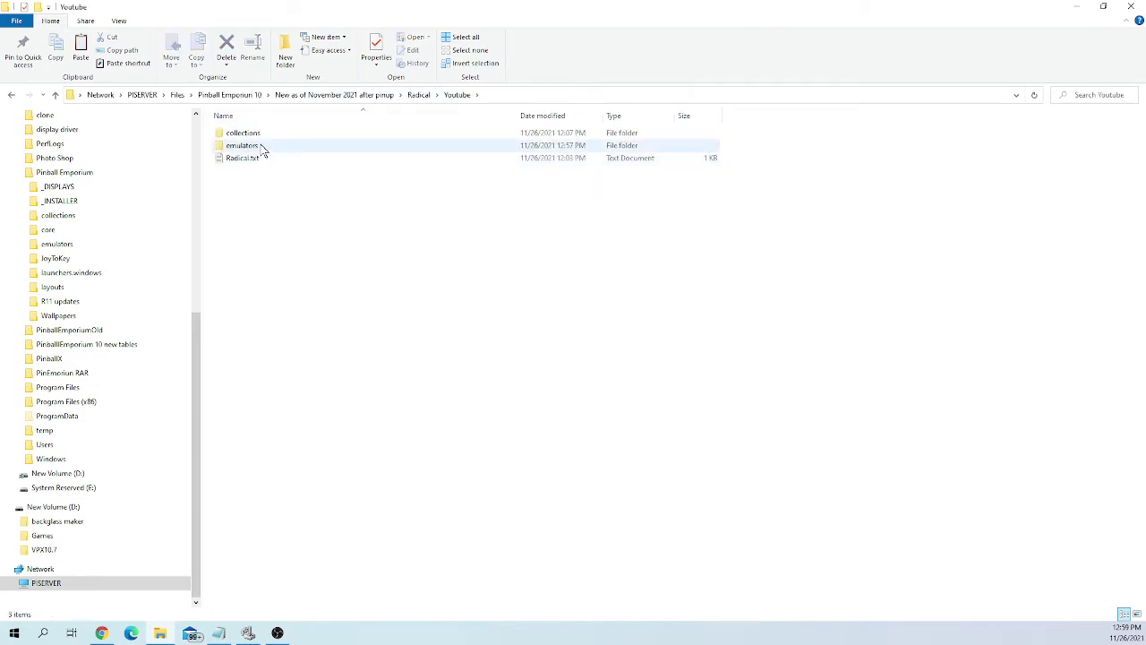
{"action": "double_click", "coordinate": [260, 146]}
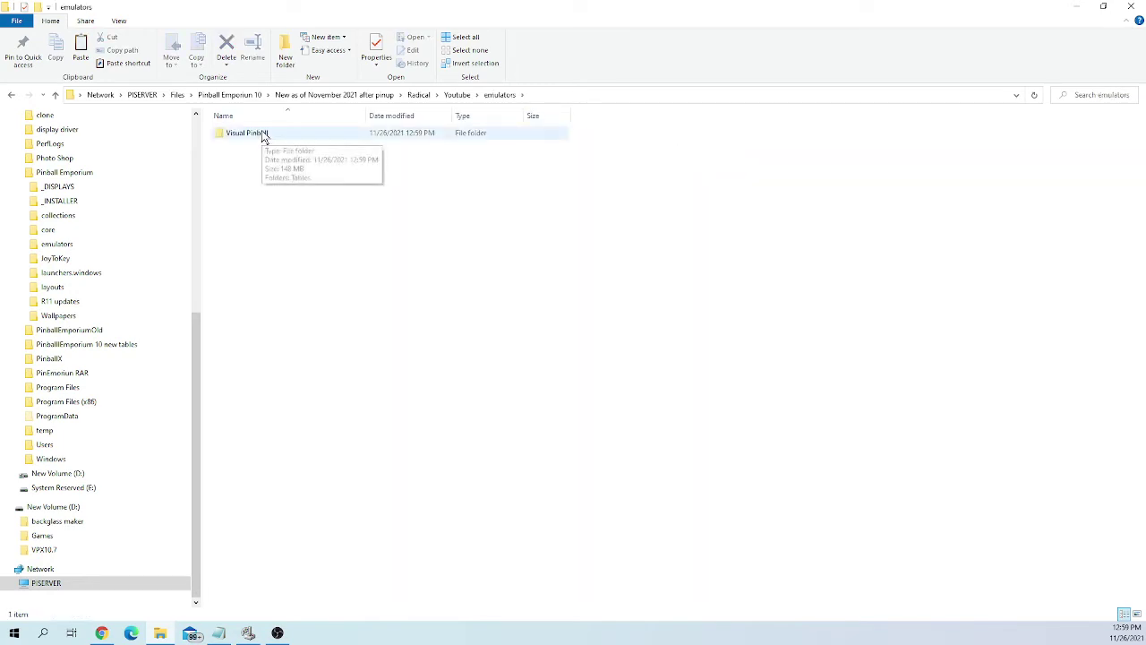
{"action": "double_click", "coordinate": [261, 134]}
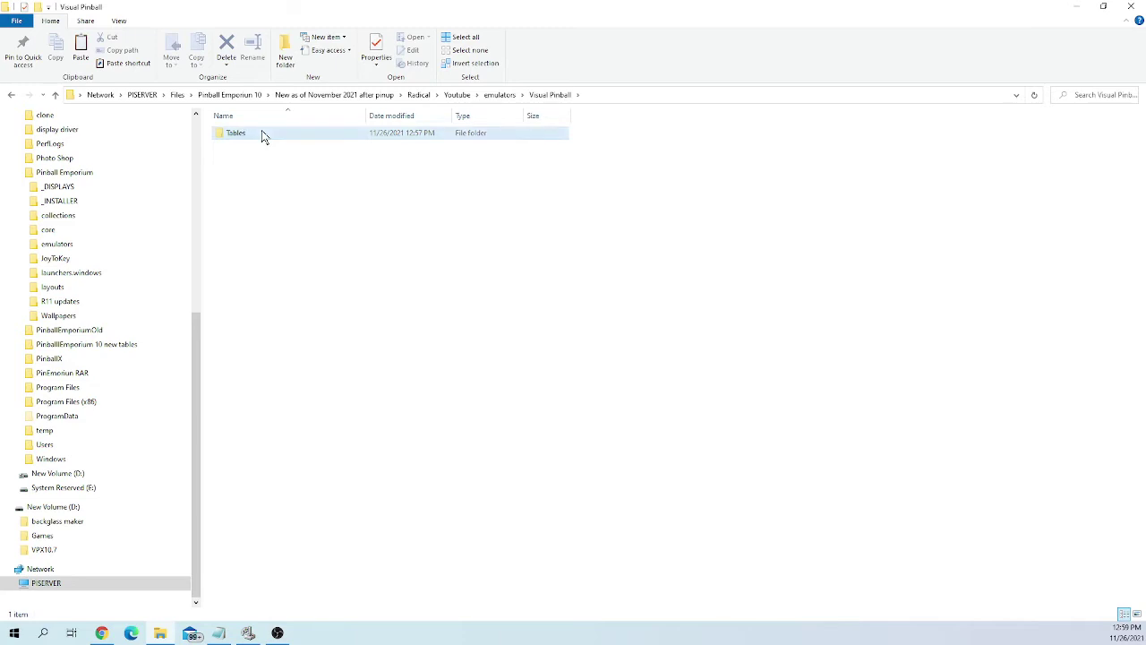
{"action": "double_click", "coordinate": [262, 134]}
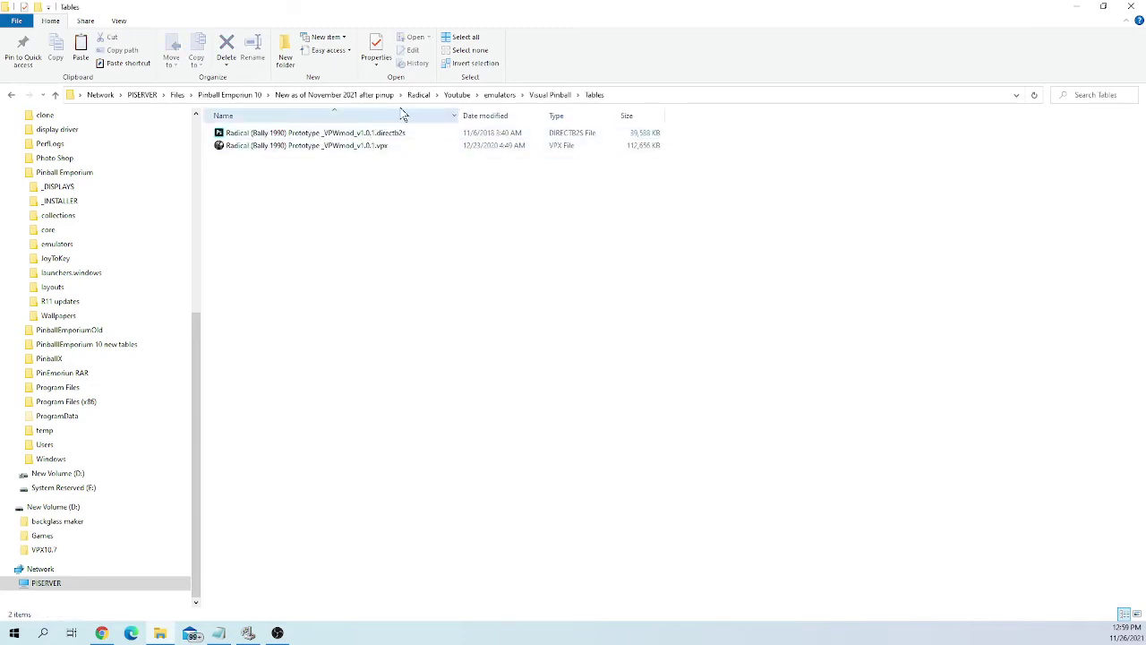
Examine the full cover image name in collections > Visual Pinball X > medium_artwork > cover, and return to the medium_artwork folder.
{"action": "left_click", "coordinate": [455, 95]}
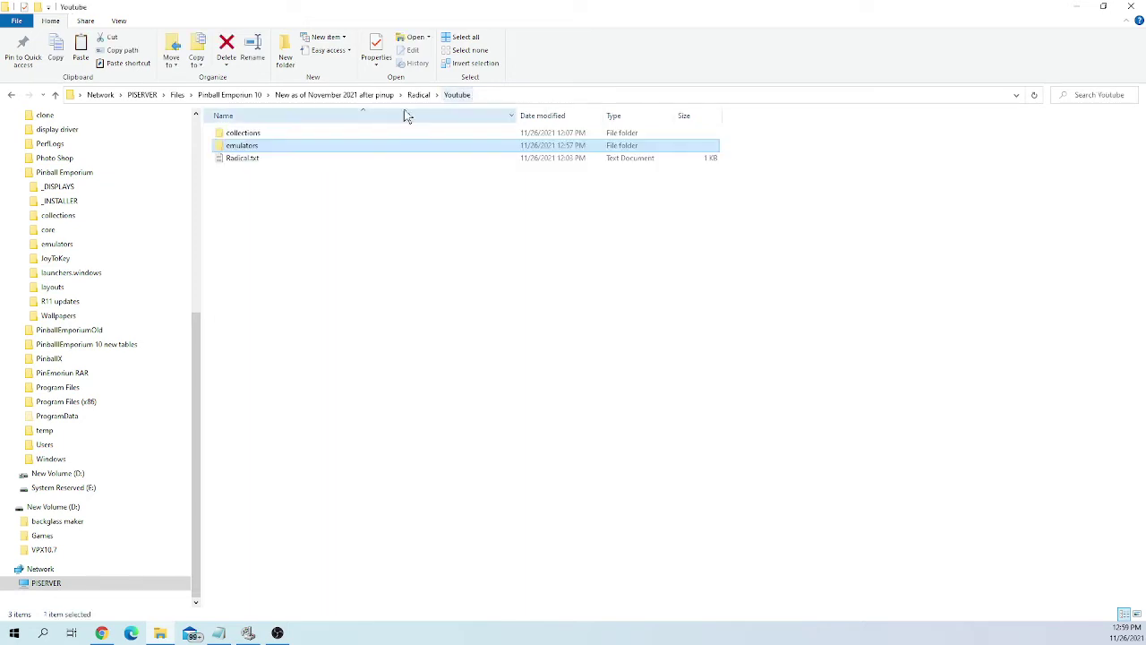
{"action": "double_click", "coordinate": [305, 136]}
{"action": "double_click", "coordinate": [306, 137]}
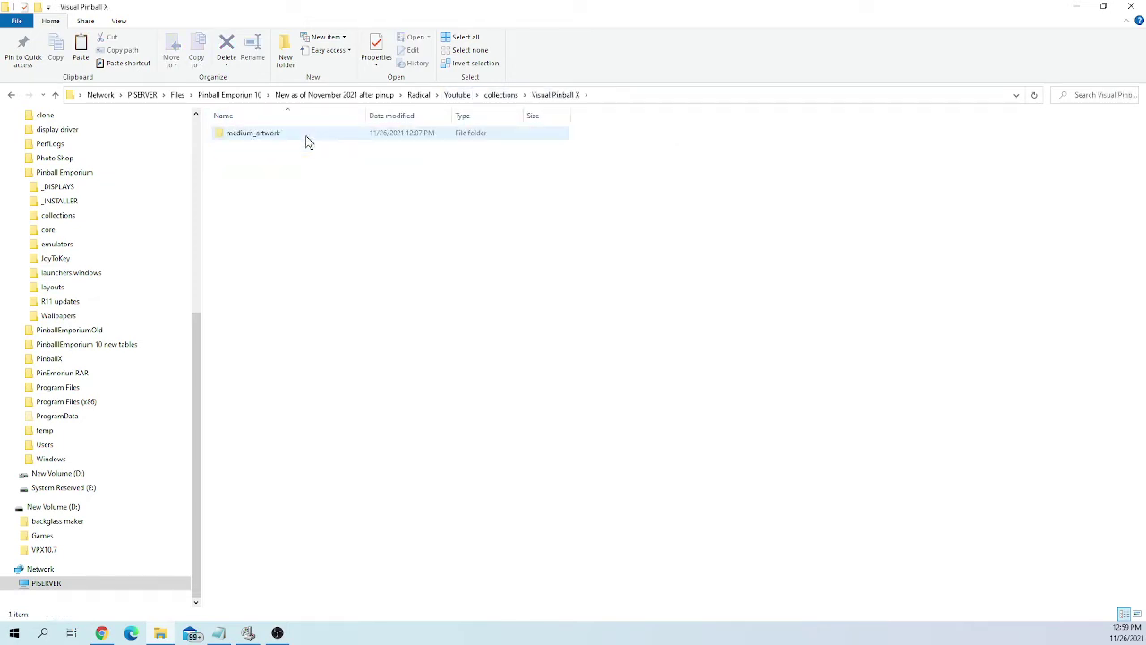
{"action": "double_click", "coordinate": [305, 137]}
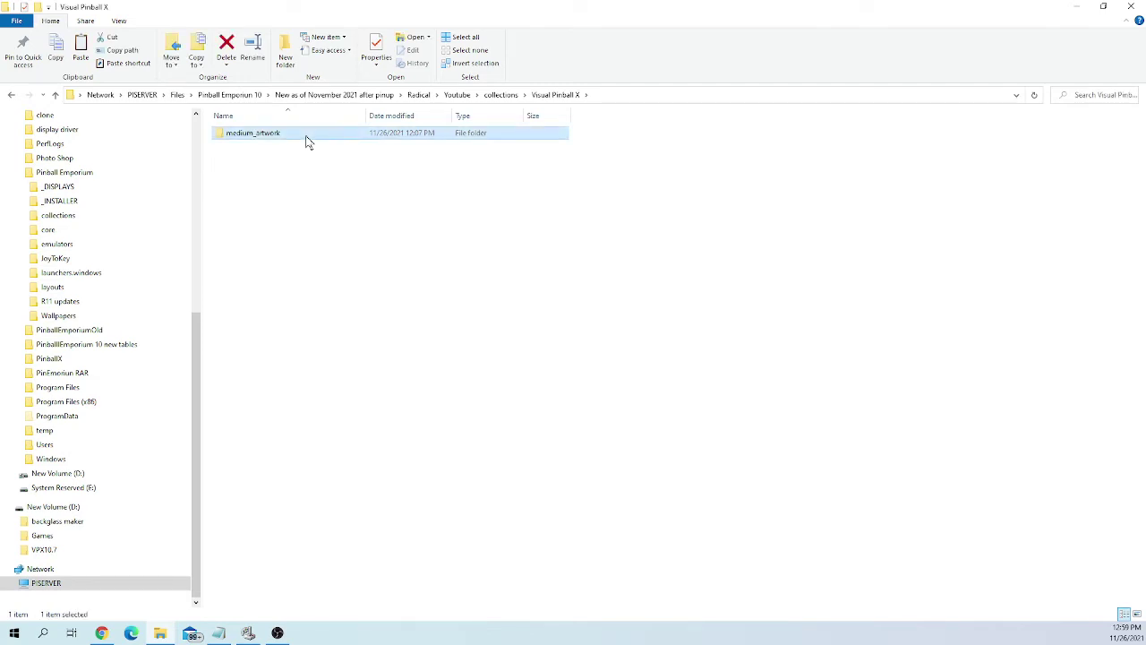
{"action": "double_click", "coordinate": [307, 136]}
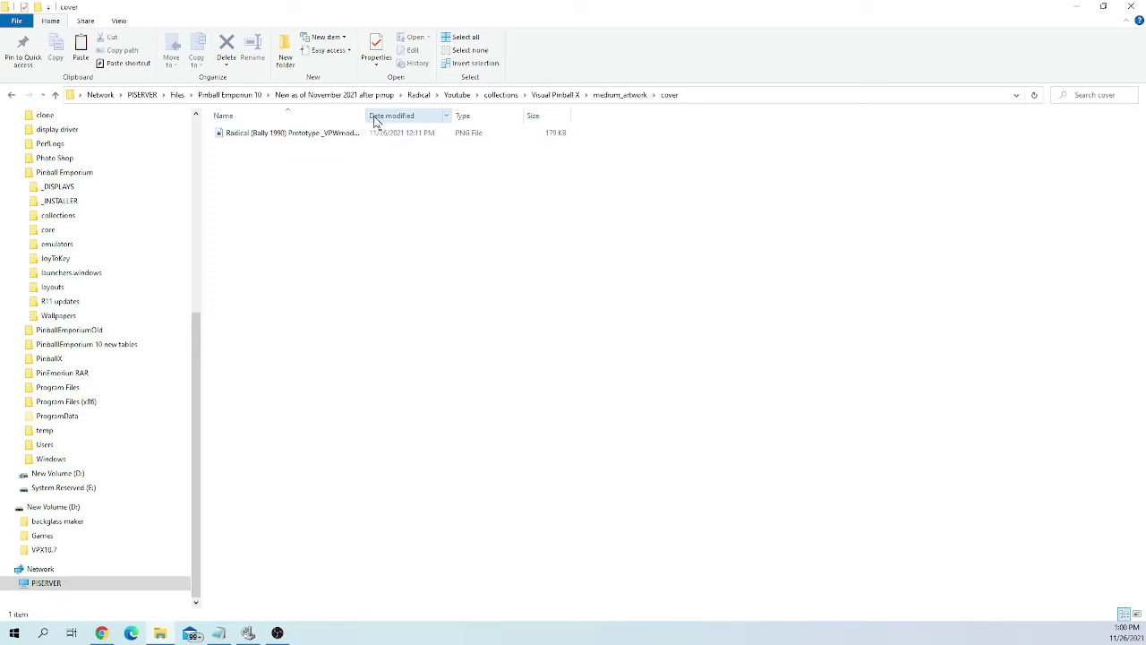
{"action": "left_click_drag", "start_coordinate": [368, 118], "coordinate": [463, 118]}
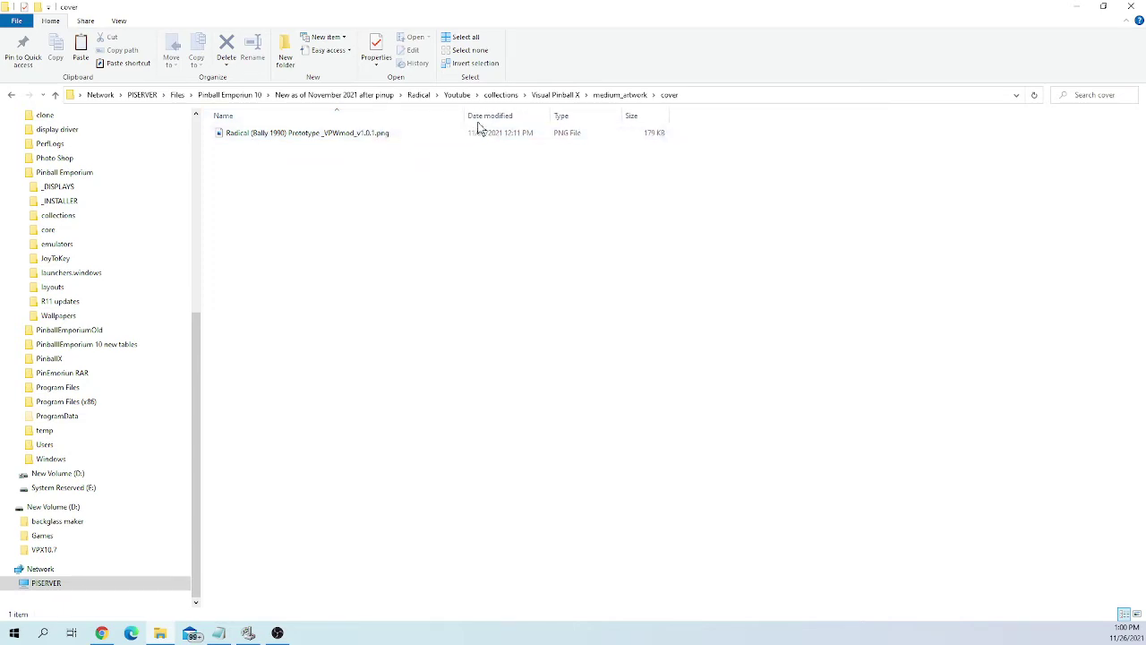
{"action": "left_click", "coordinate": [614, 97]}
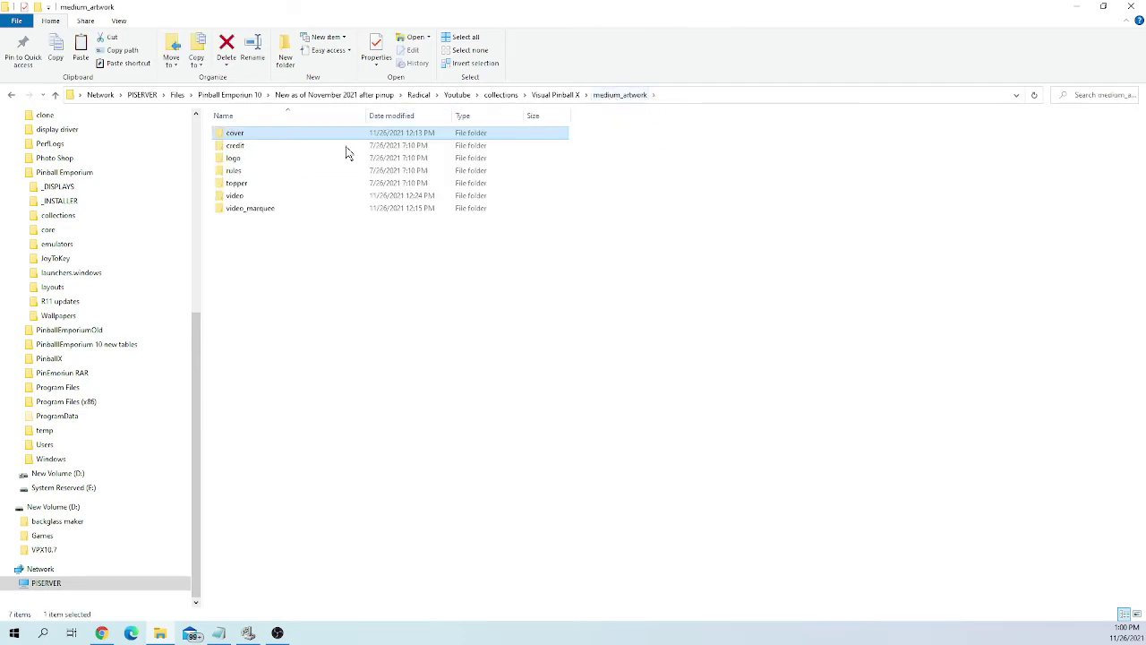
Examine the full Radical video file names in the video and video_marquee folders of medium_artwork, widening the name column in each.
{"action": "double_click", "coordinate": [262, 199]}
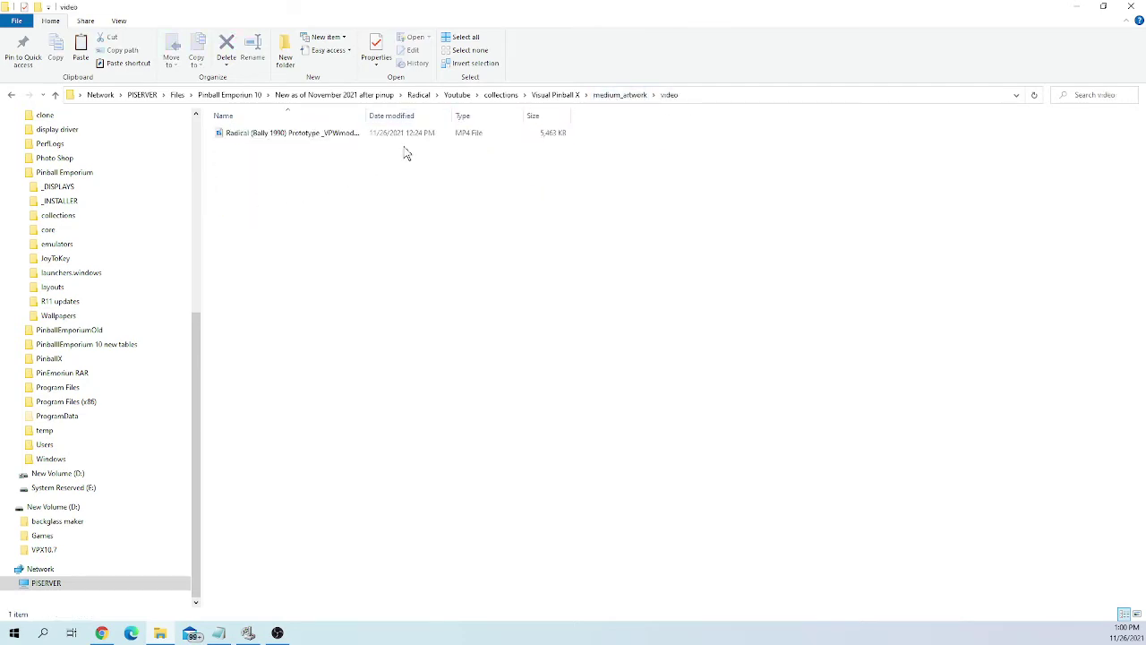
{"action": "left_click_drag", "start_coordinate": [364, 116], "coordinate": [489, 116]}
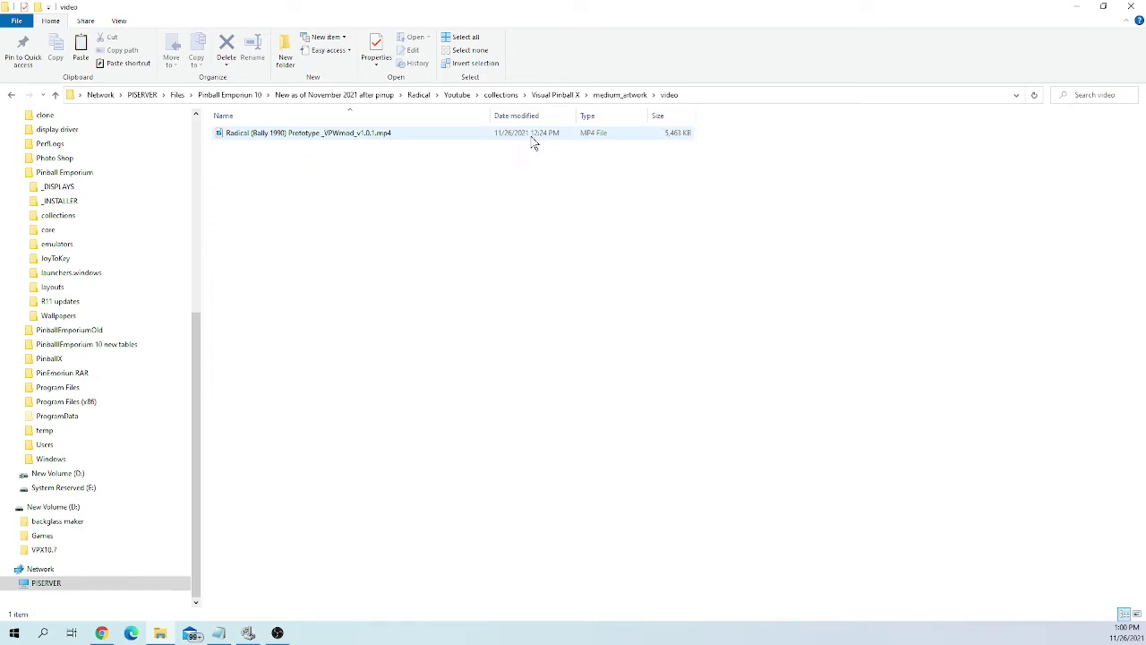
{"action": "left_click", "coordinate": [600, 98]}
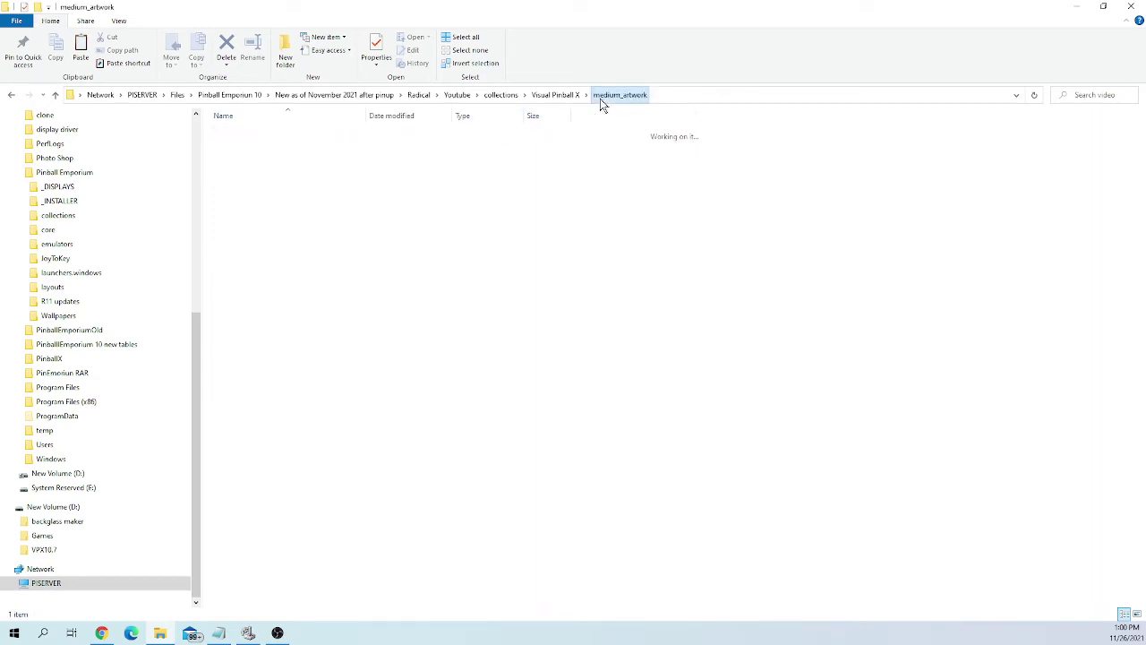
{"action": "double_click", "coordinate": [302, 210]}
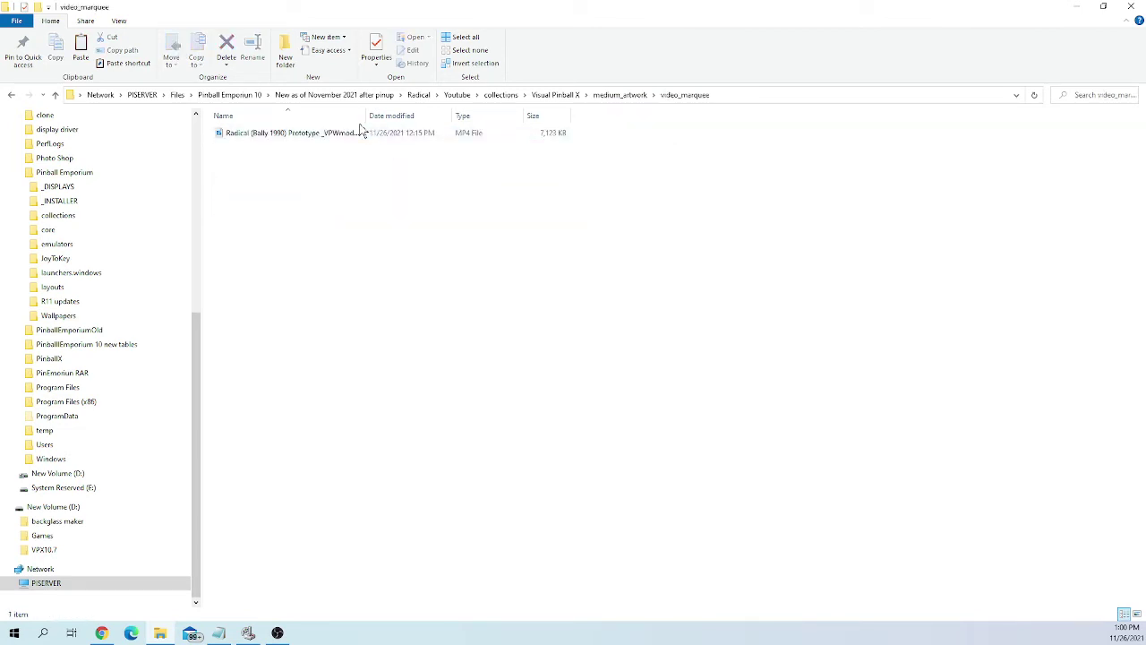
{"action": "left_click_drag", "start_coordinate": [366, 120], "coordinate": [440, 115]}
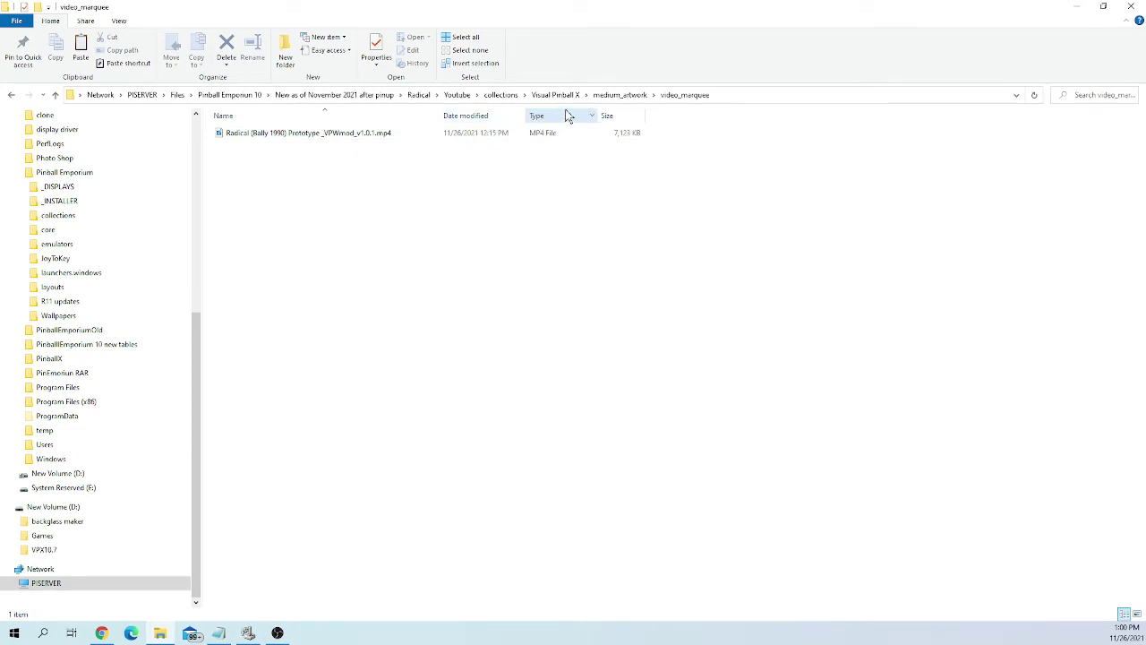
Copy the collections and emulators folders from Youtube into Pinball Emporium on Local Disk (C:), replacing files with the same names.
{"action": "left_click", "coordinate": [456, 94]}
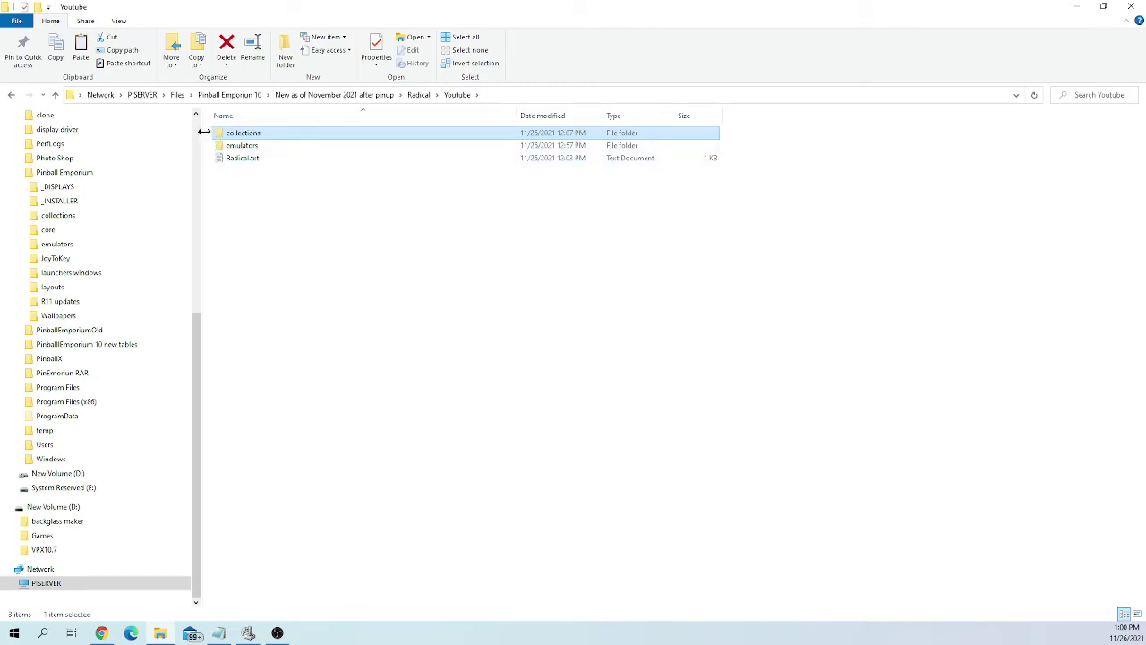
{"action": "left_click", "coordinate": [239, 145], "text": "ctrl"}
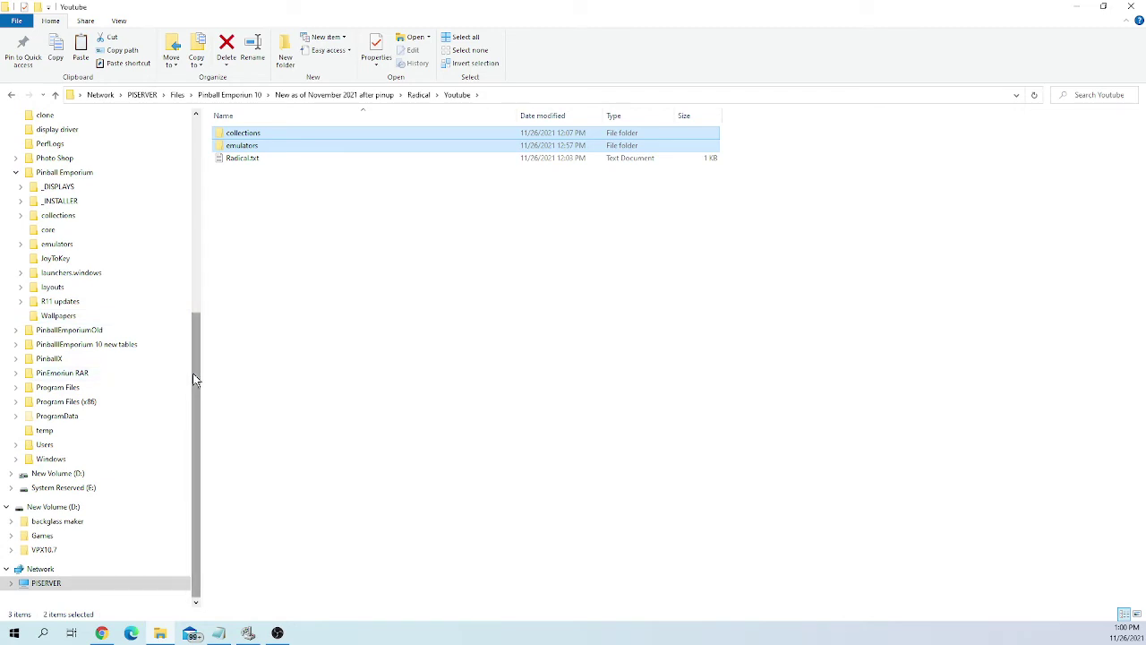
{"action": "left_click_drag", "start_coordinate": [195, 378], "coordinate": [190, 261]}
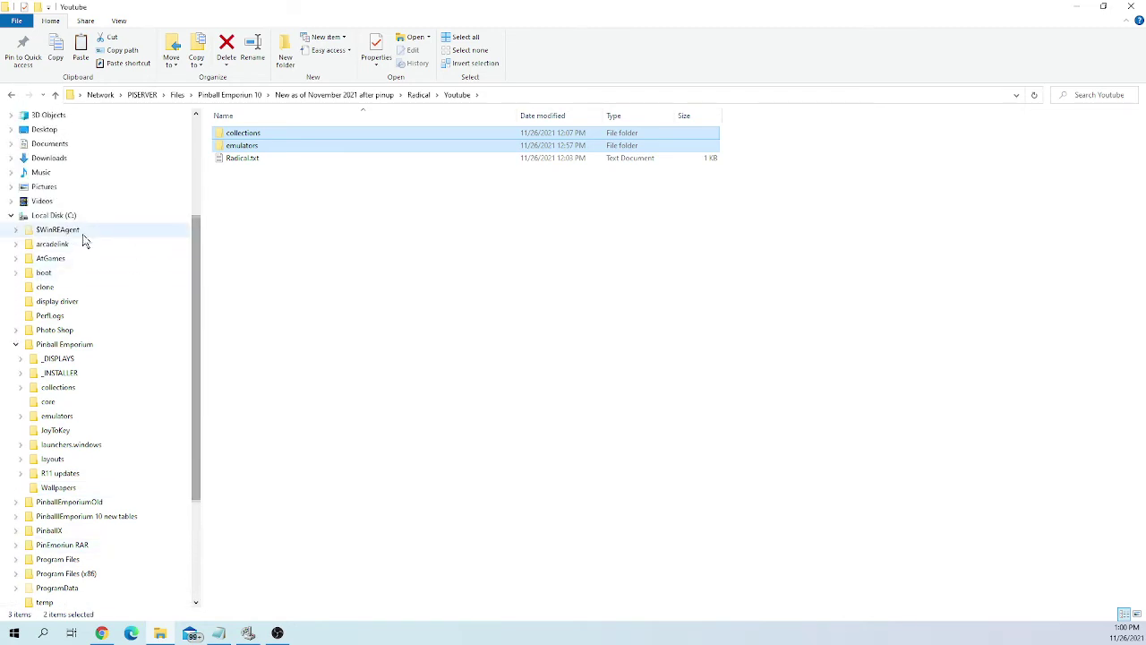
{"action": "left_click", "coordinate": [10, 215]}
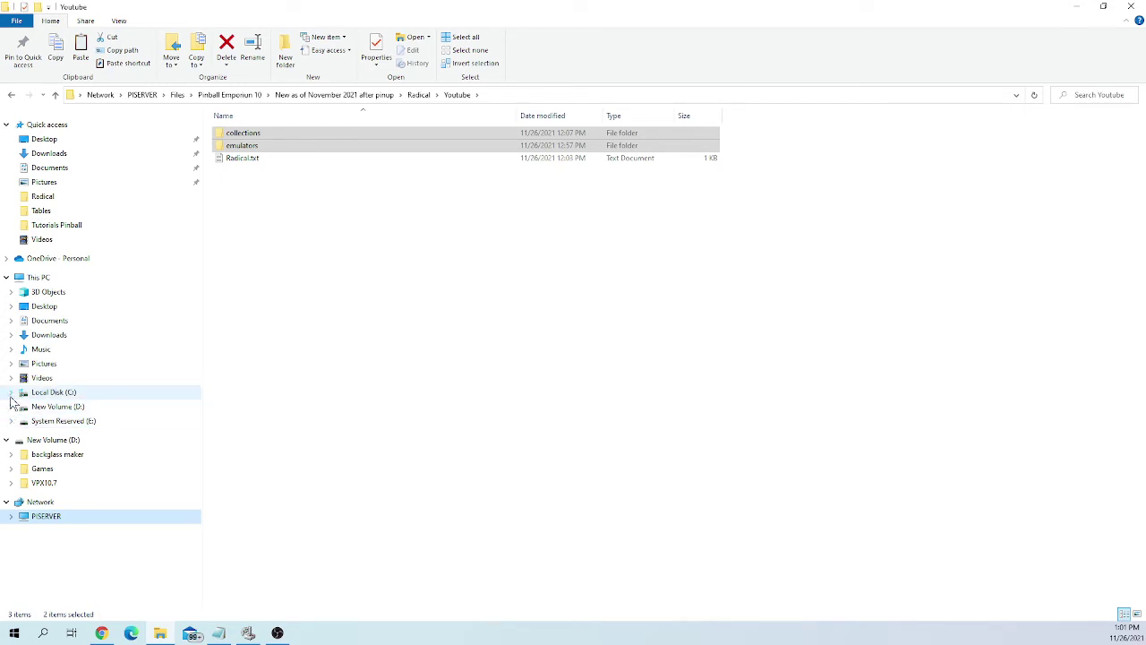
{"action": "left_click", "coordinate": [11, 397]}
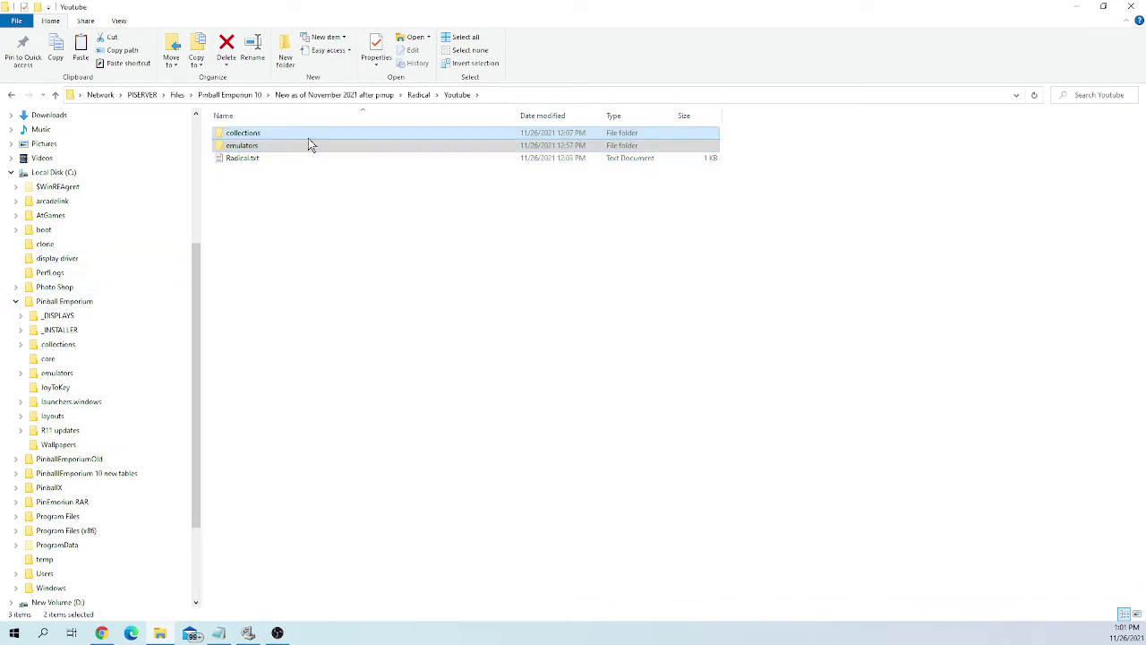
{"action": "left_click_drag", "start_coordinate": [311, 140], "coordinate": [92, 307]}
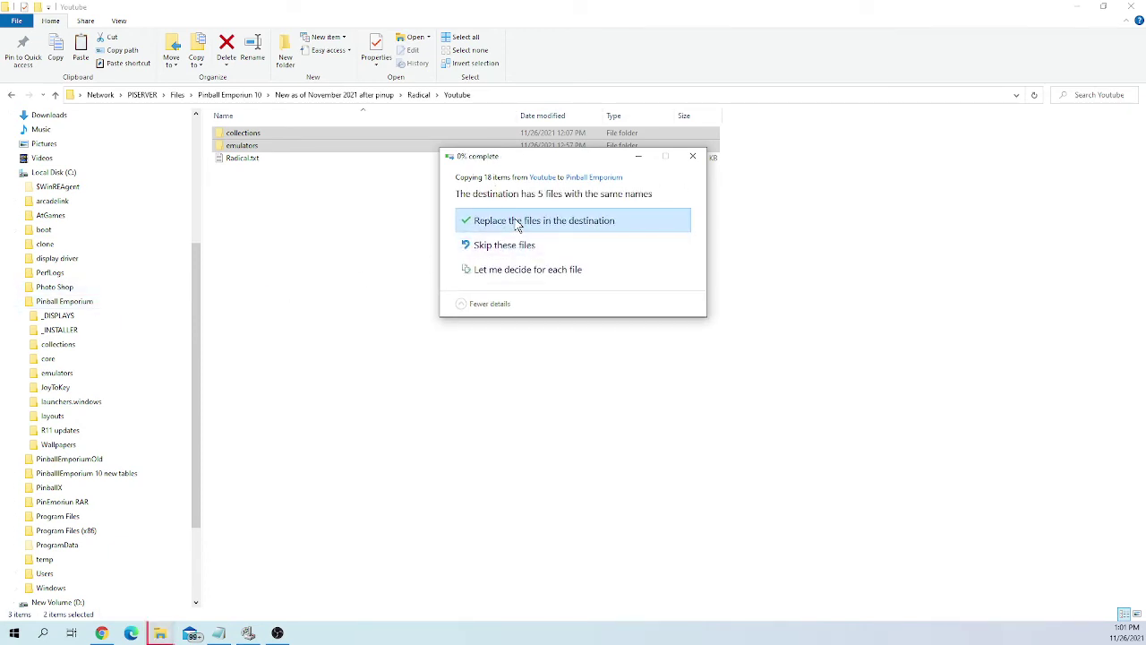
{"action": "left_click", "coordinate": [516, 224]}
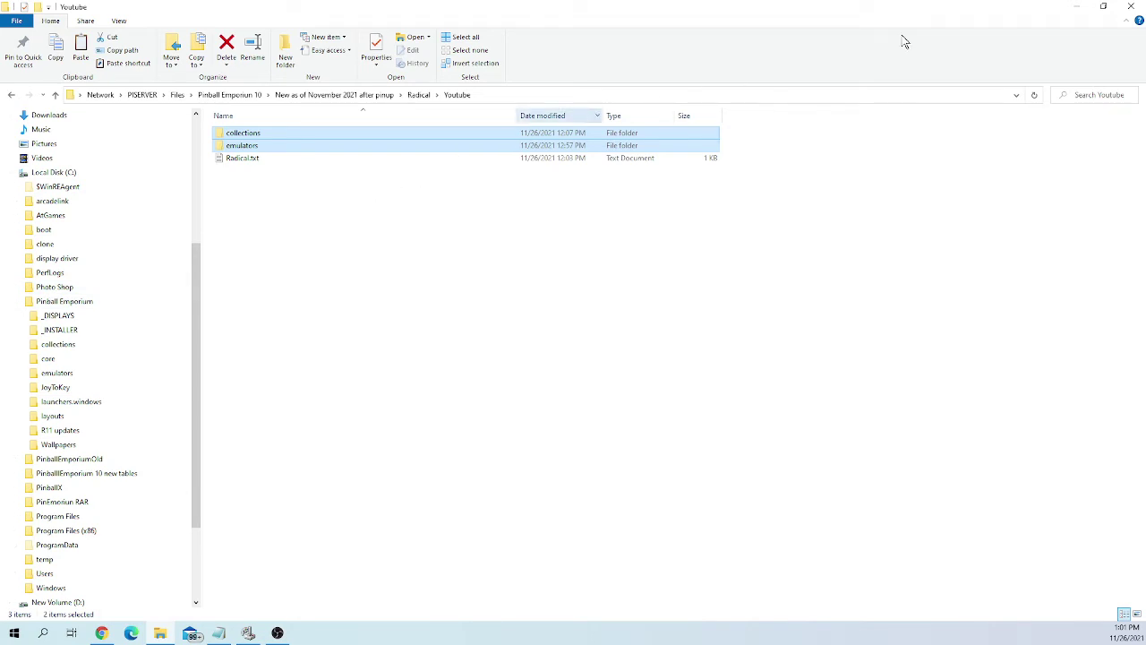
Reduce the Youtube folder window and open a second File Explorer window, placing both on the desktop so their contents are accessible.
{"action": "left_click", "coordinate": [1102, 7]}
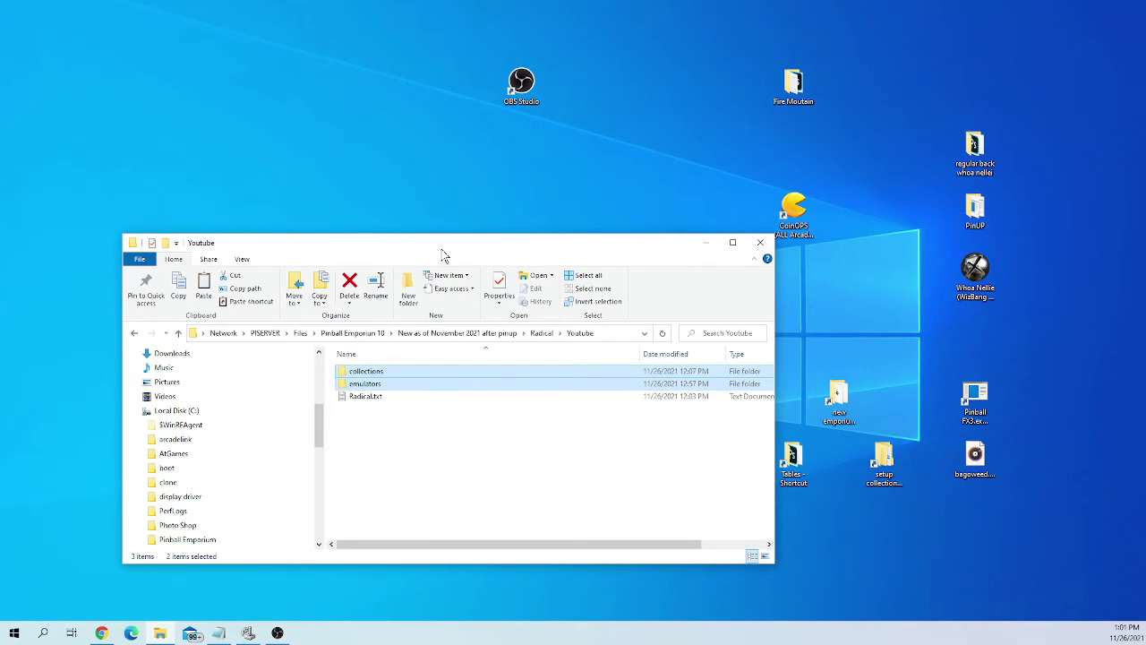
{"action": "left_click_drag", "start_coordinate": [441, 255], "coordinate": [346, 60]}
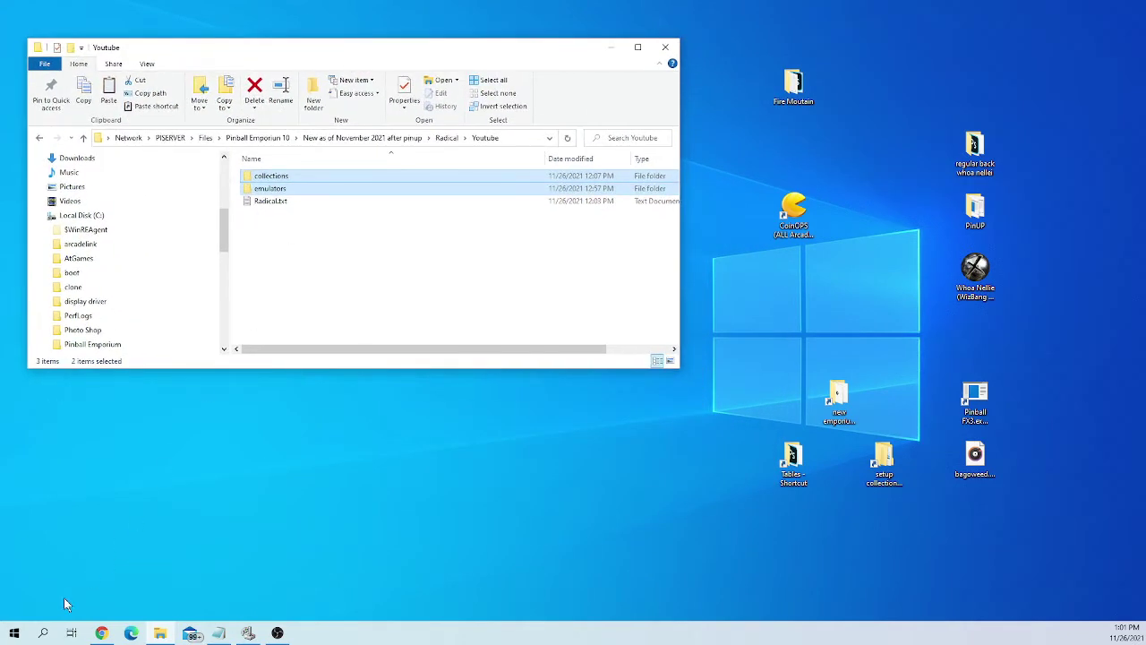
{"action": "right_click", "coordinate": [20, 635]}
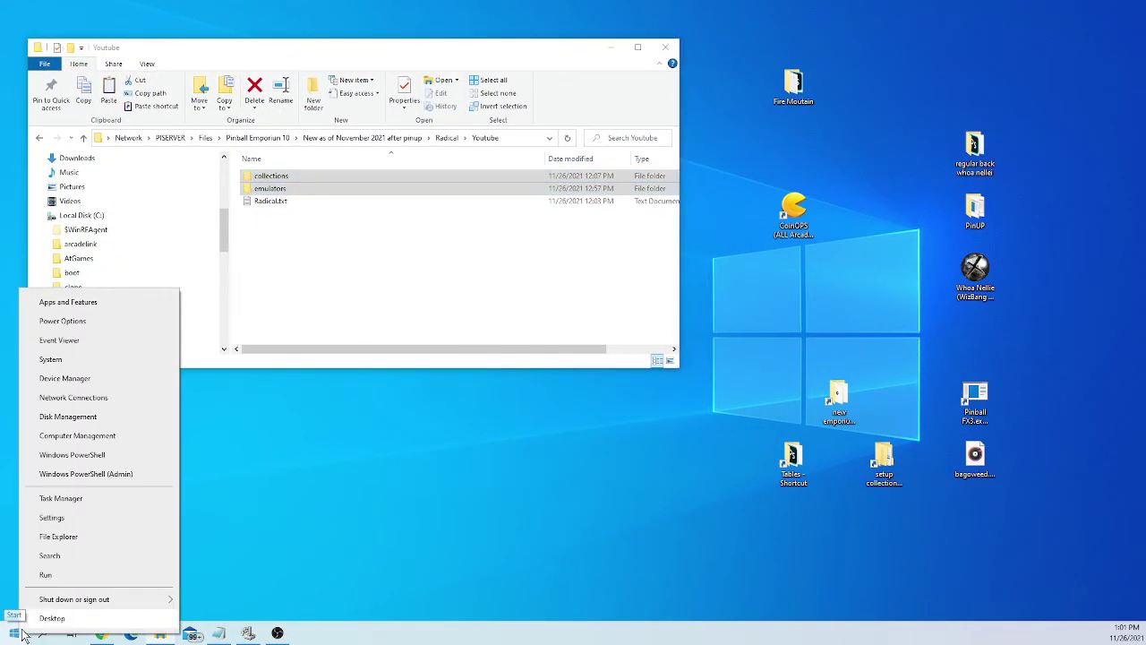
{"action": "left_click", "coordinate": [54, 536]}
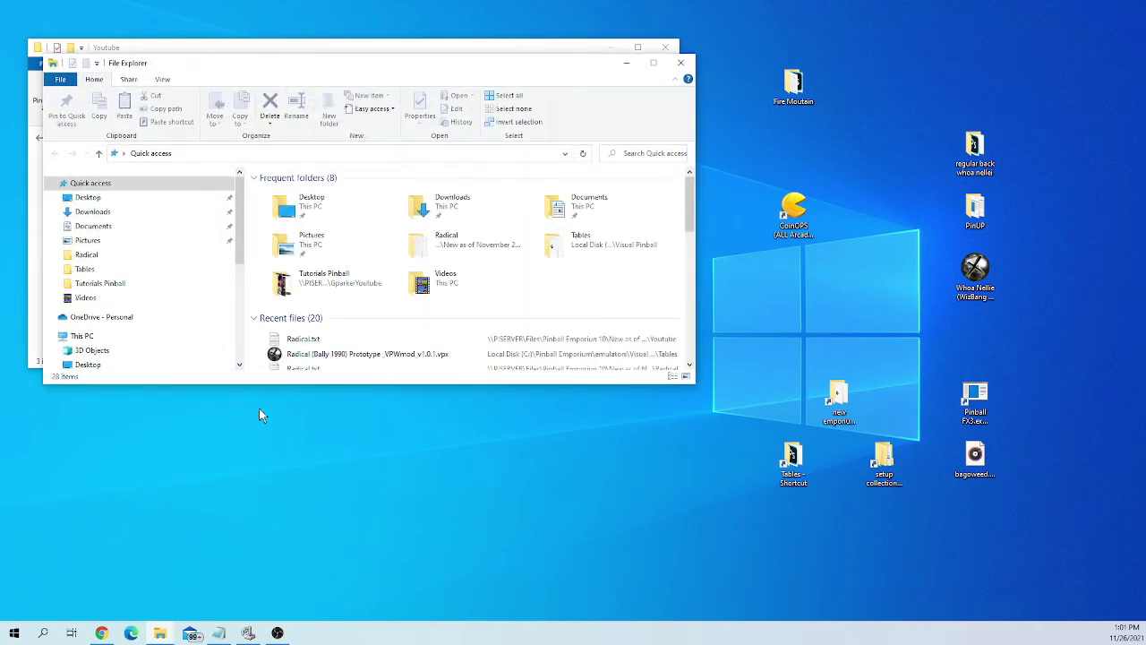
{"action": "left_click_drag", "start_coordinate": [425, 75], "coordinate": [773, 262]}
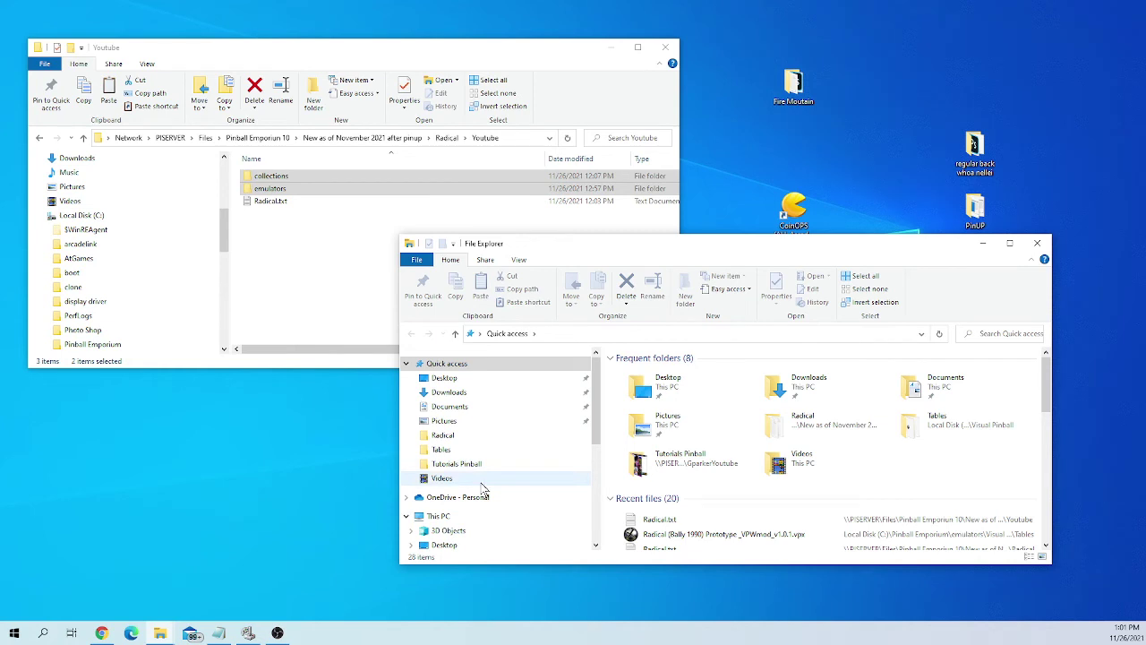
Show Local Disk (C:) in the second window and copy collections and emulators from Youtube onto its Pinball Emporium folder, replacing existing files.
{"action": "scroll", "coordinate": [484, 486], "scroll_direction": "down", "scroll_amount": 1}
{"action": "scroll", "coordinate": [481, 489], "scroll_direction": "down", "scroll_amount": 2}
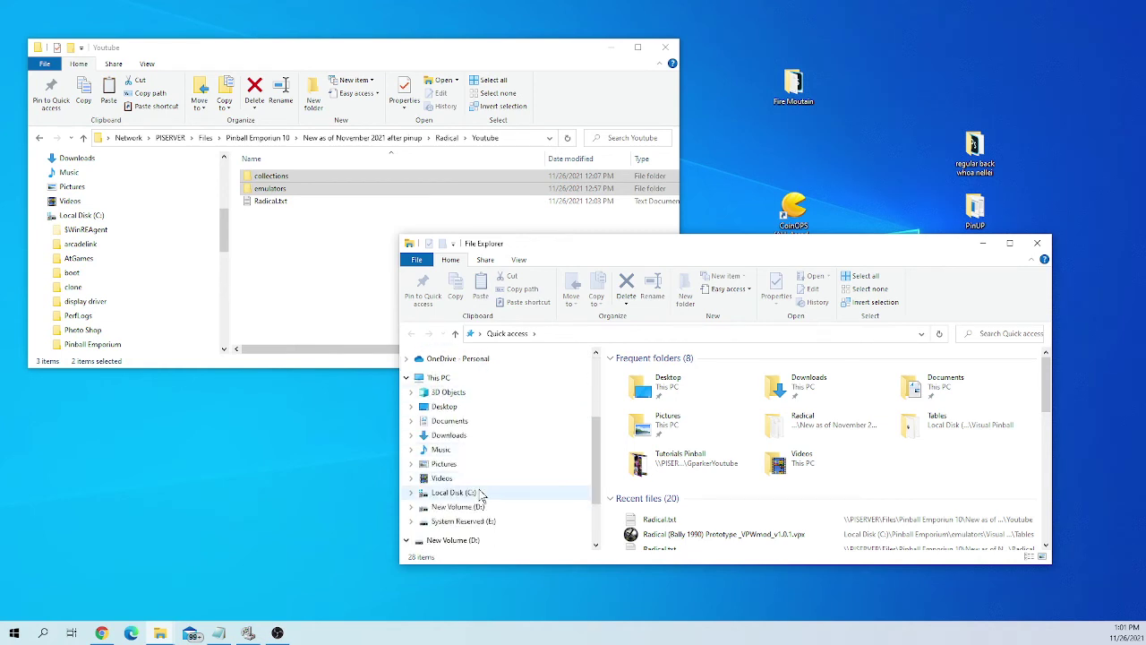
{"action": "left_click", "coordinate": [456, 492]}
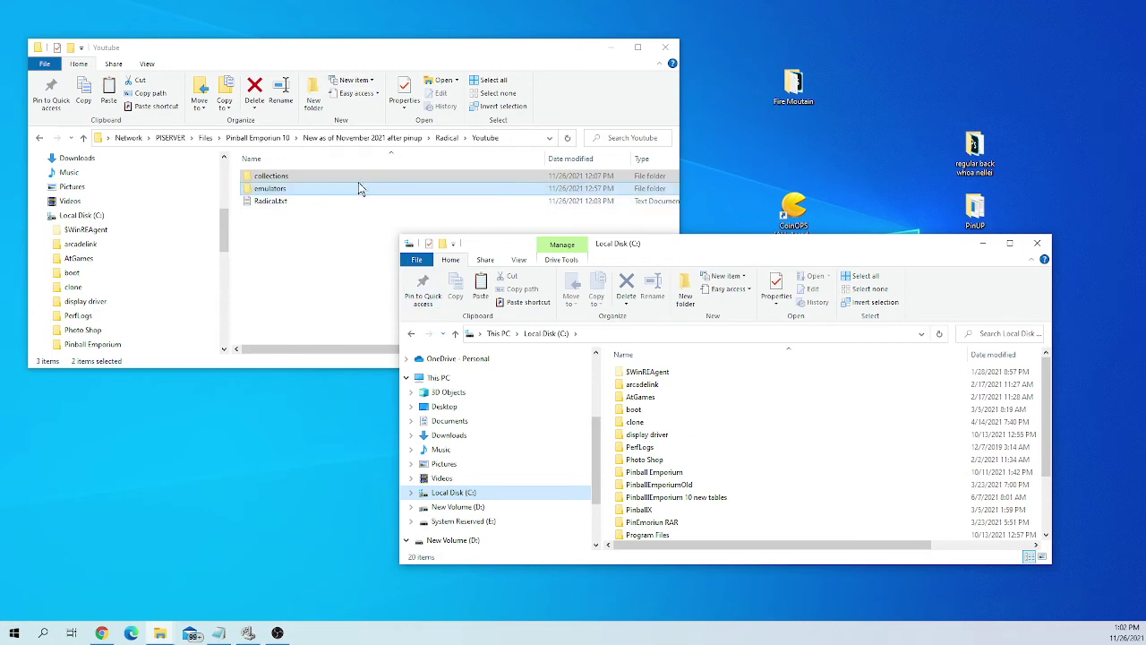
{"action": "left_click_drag", "start_coordinate": [355, 183], "coordinate": [631, 479]}
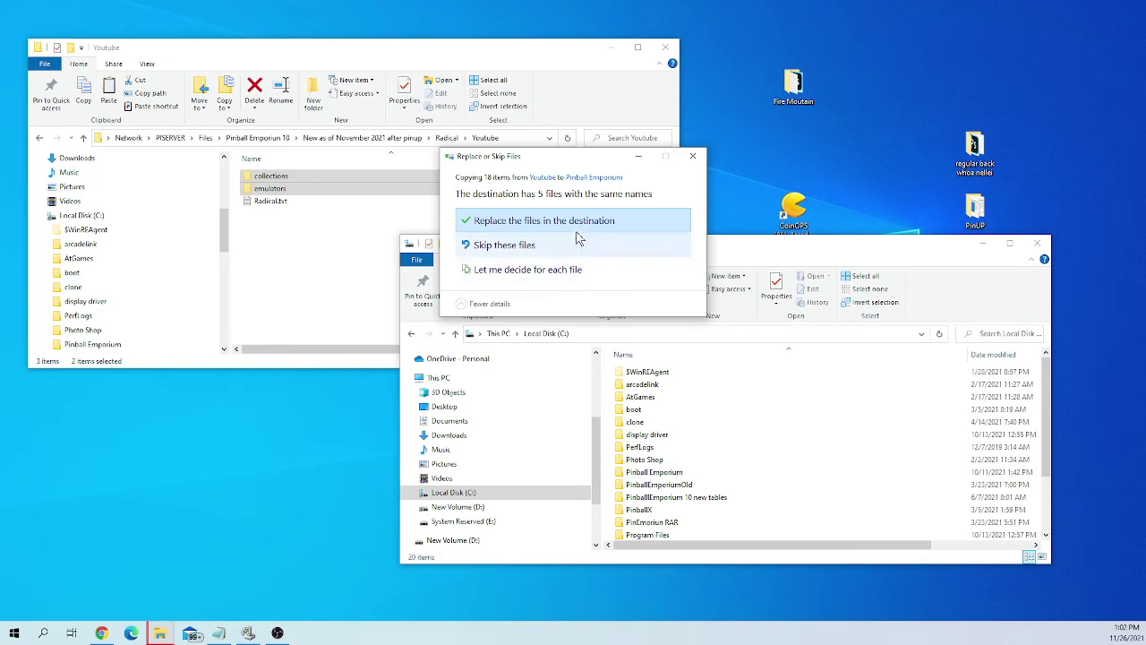
{"action": "left_click", "coordinate": [577, 228]}
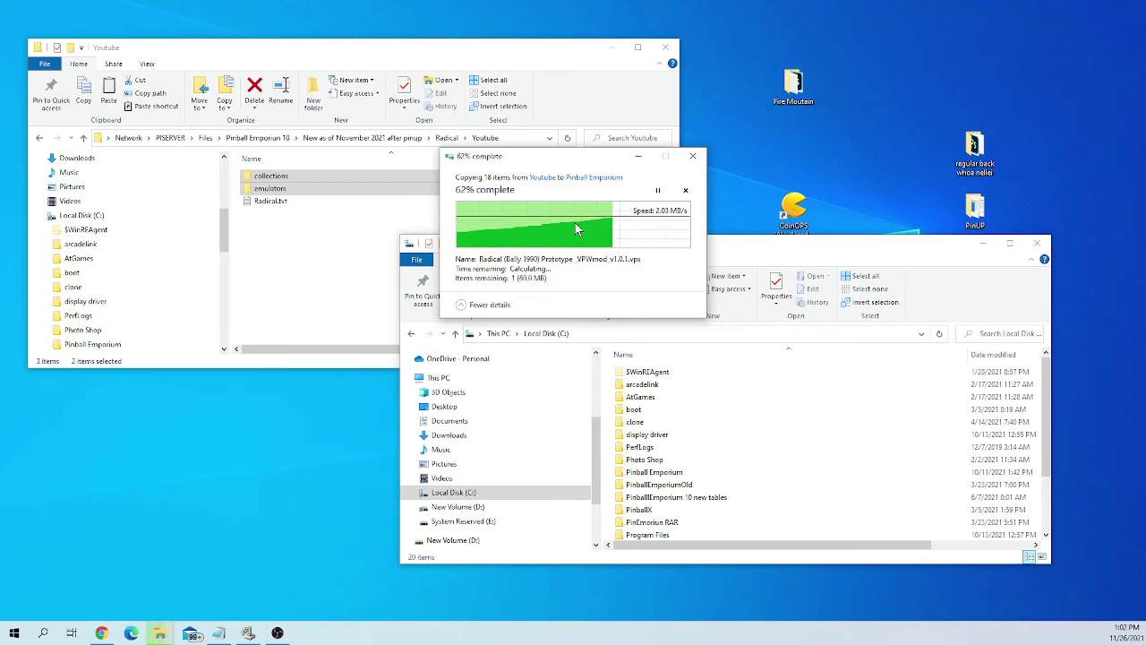